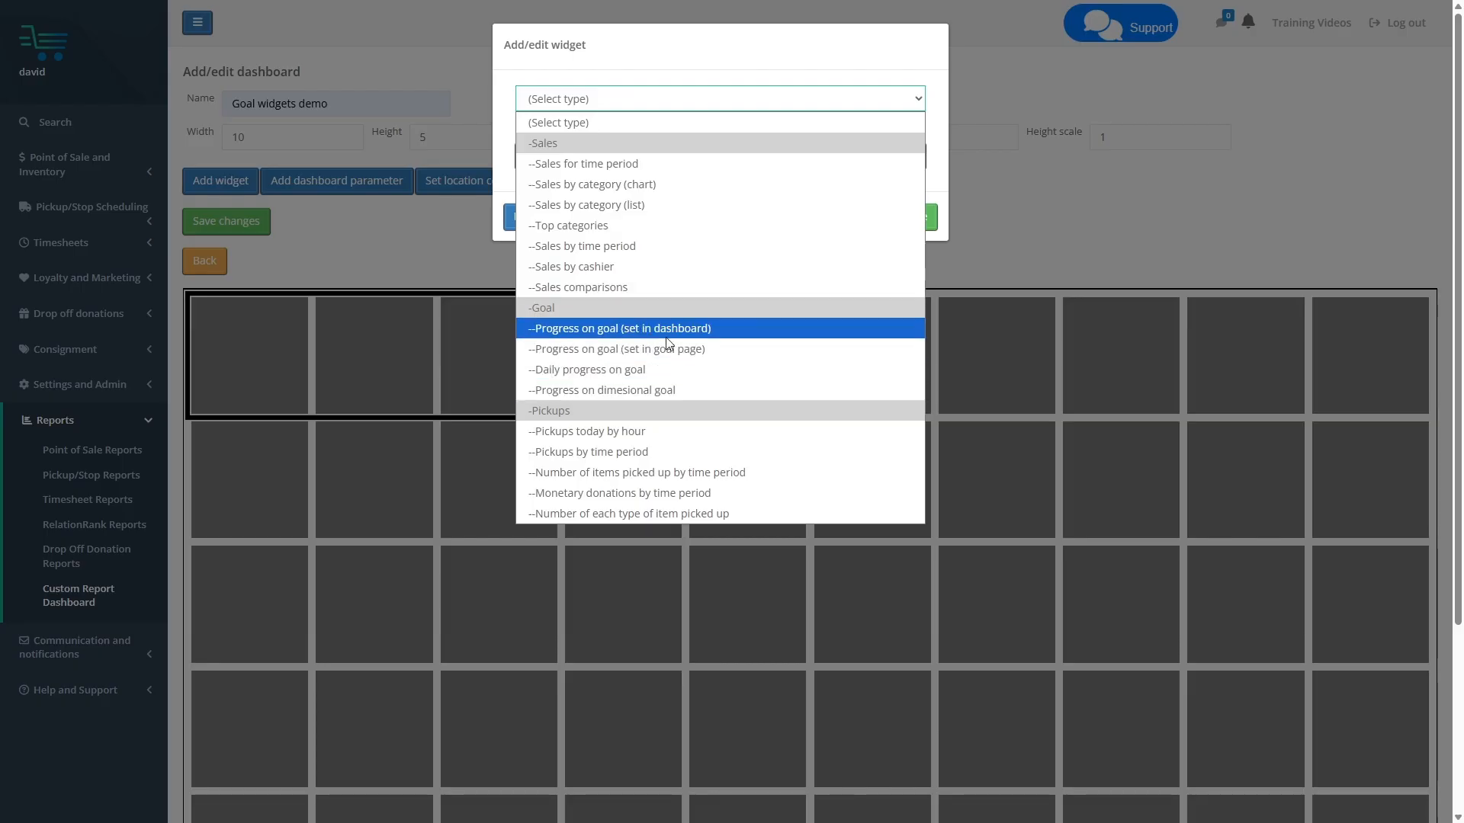
Step: Choose the Progress on goal (set in dashboard) widget type and show the current month's sales for the Downtown location
{"action": "left_click", "coordinate": [587, 330]}
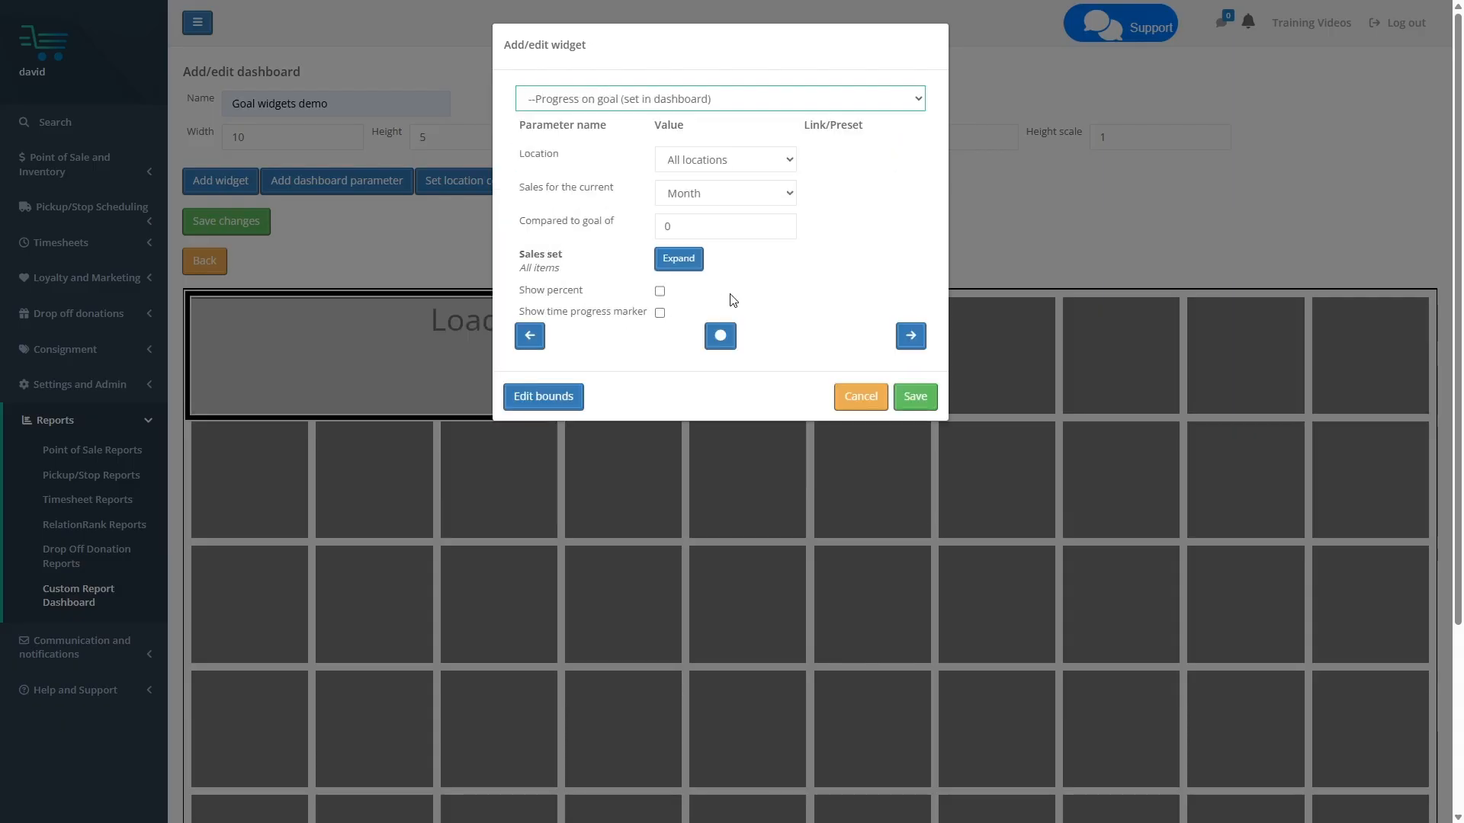
{"action": "left_click", "coordinate": [918, 338]}
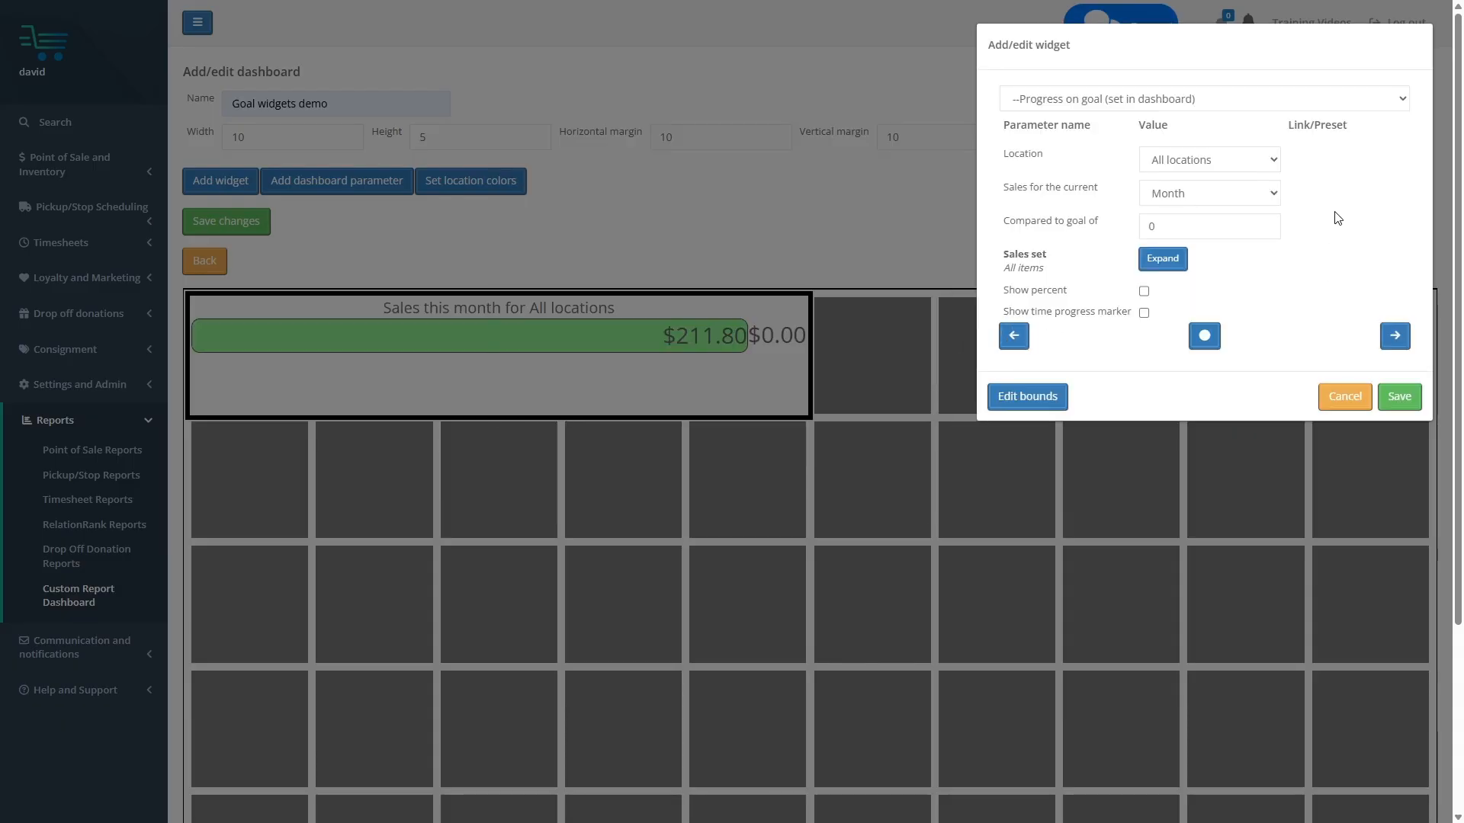
{"action": "left_click", "coordinate": [1242, 199]}
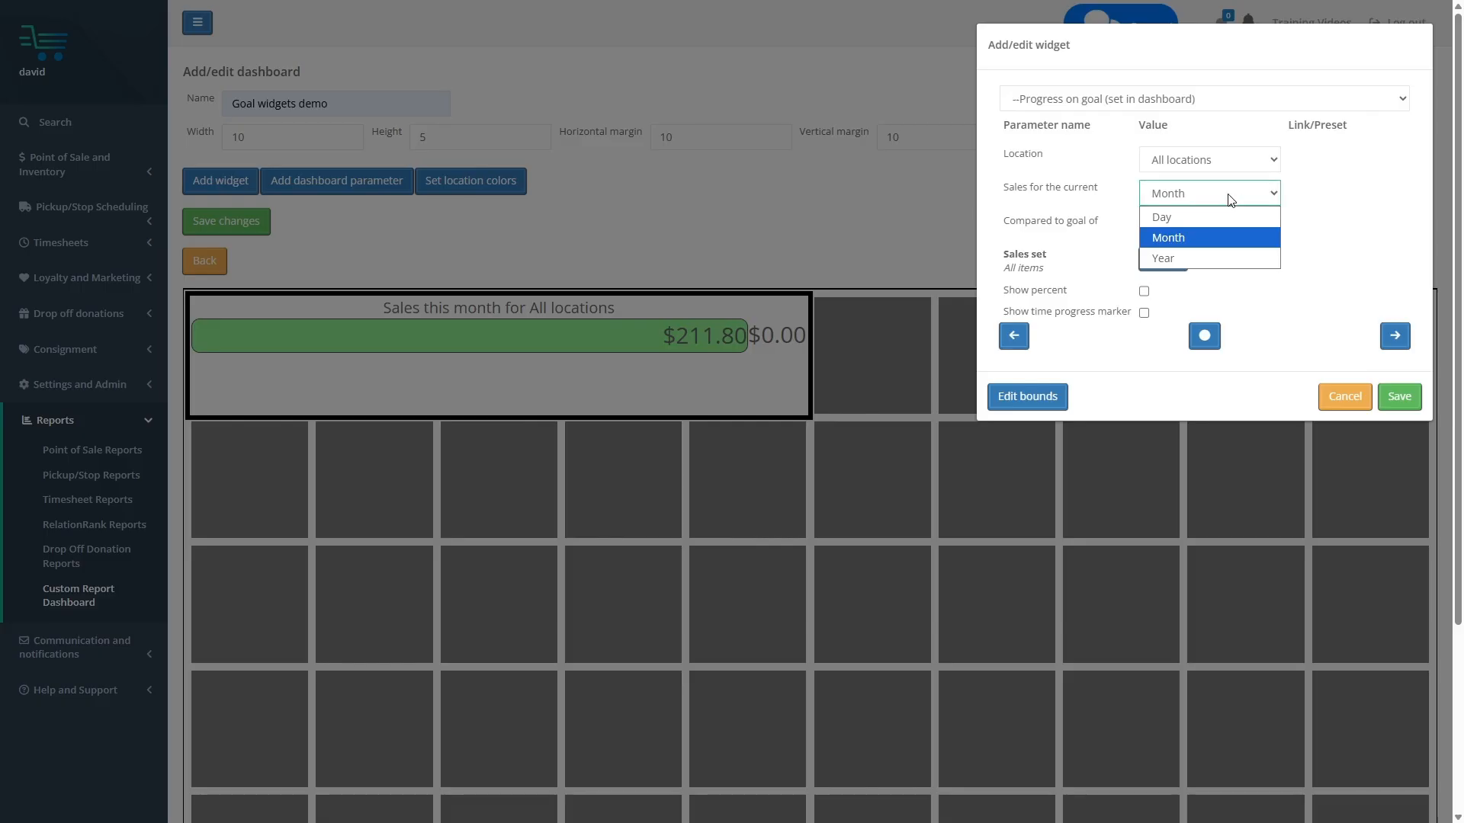
{"action": "left_click", "coordinate": [1191, 238]}
{"action": "left_click", "coordinate": [1197, 162]}
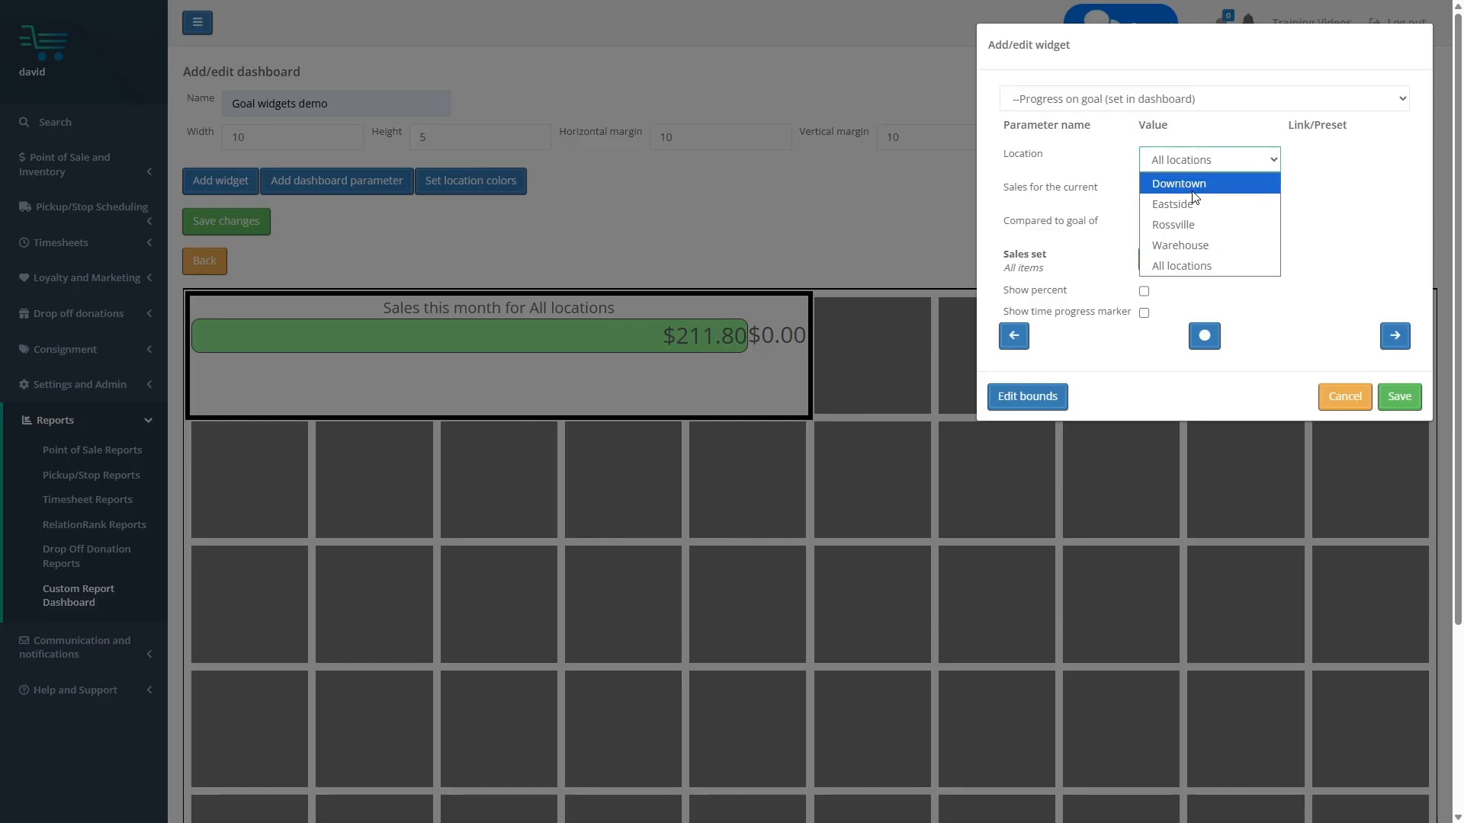
{"action": "left_click", "coordinate": [1191, 184]}
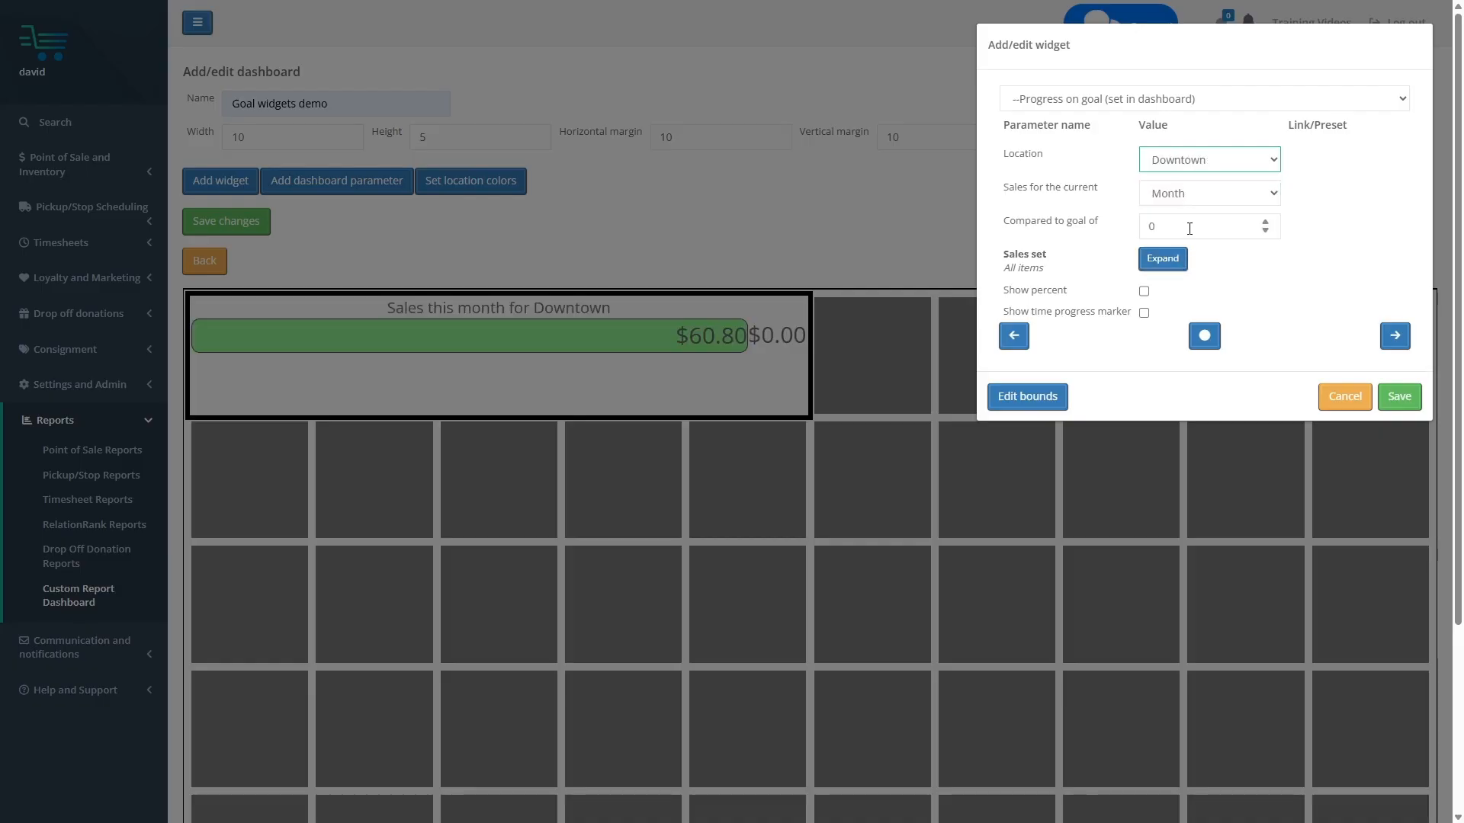
Step: Set the goal that the widget's sales are compared to at 500
{"action": "left_click_drag", "start_coordinate": [1186, 228], "coordinate": [1071, 221]}
{"action": "type", "text": "500"}
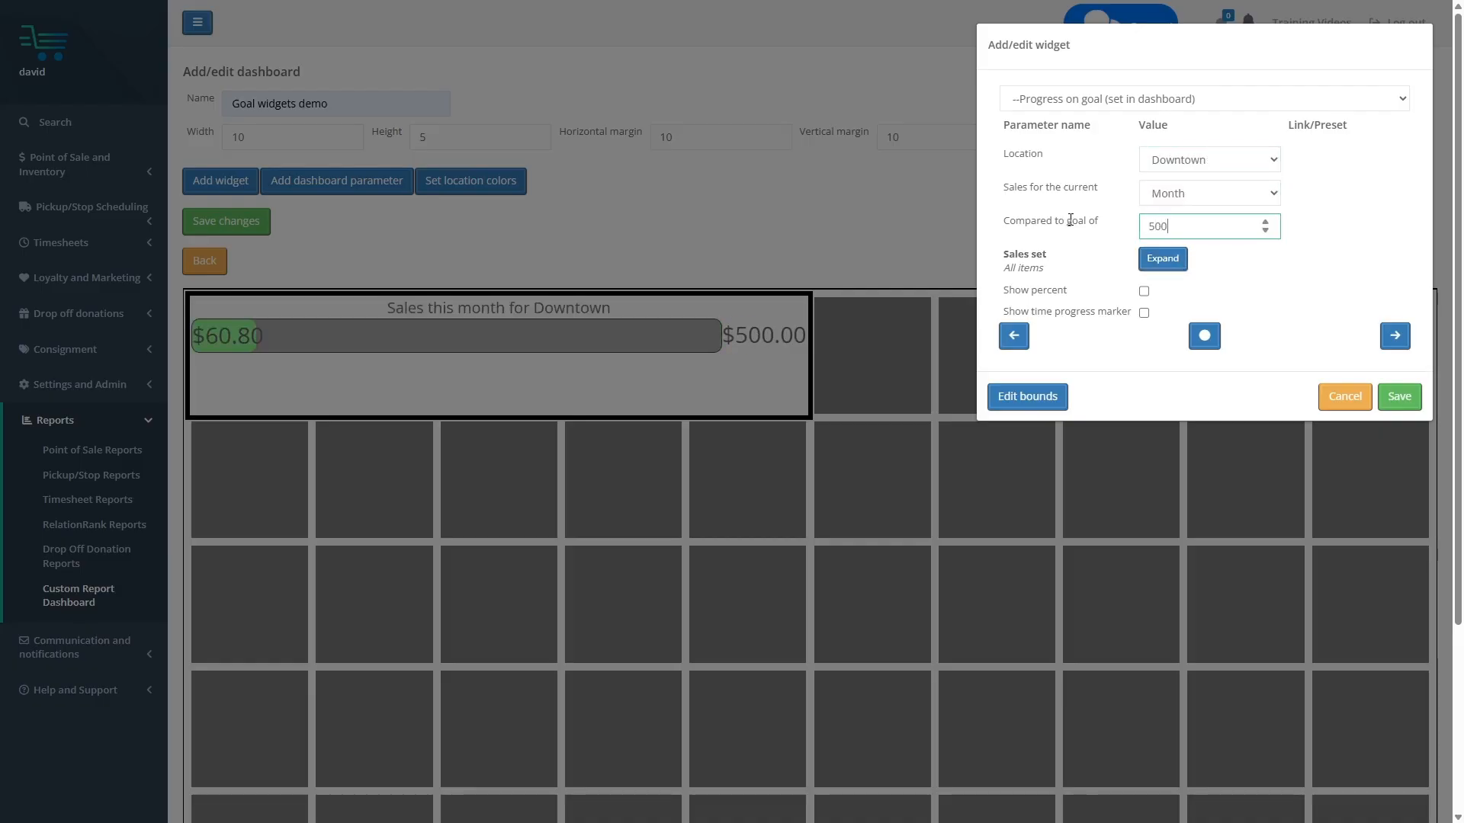
{"action": "left_click", "coordinate": [1267, 265]}
Step: Show the percent and the time progress marker on the goal widget, and look over its expanded sales set options
{"action": "left_click", "coordinate": [1143, 291]}
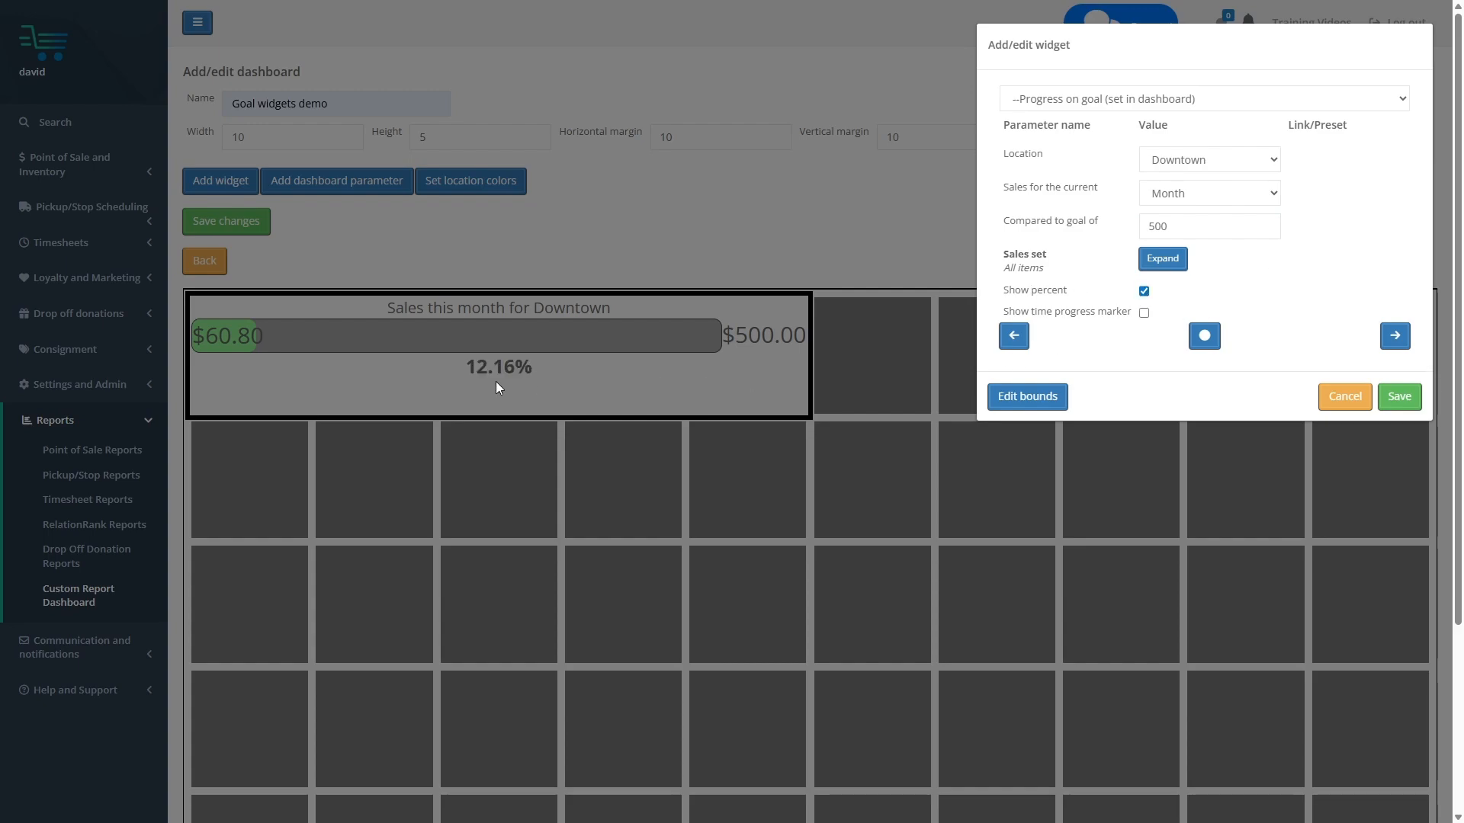
{"action": "left_click", "coordinate": [1143, 314]}
{"action": "left_click", "coordinate": [1164, 260]}
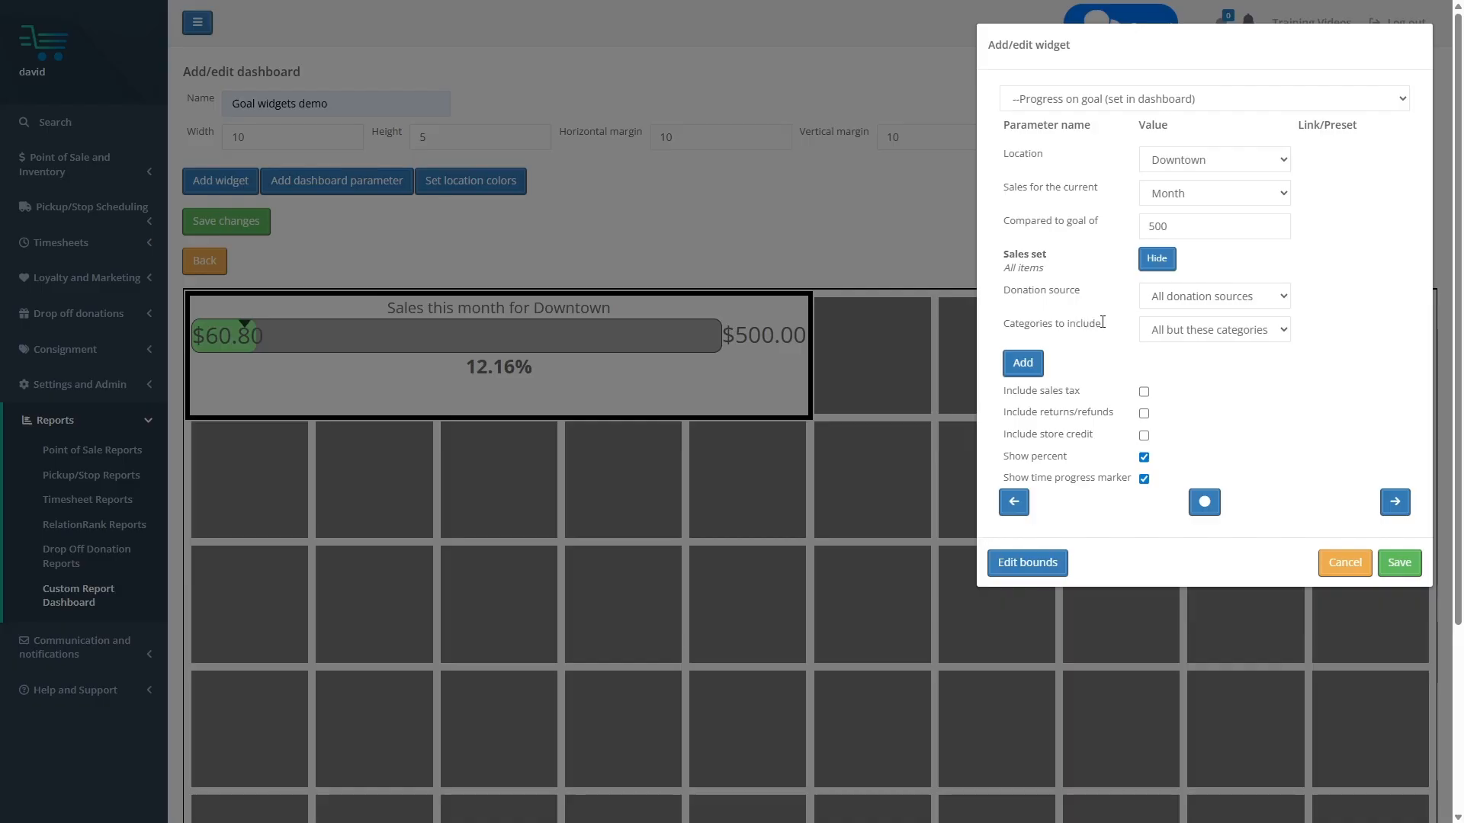
{"action": "left_click", "coordinate": [1156, 258]}
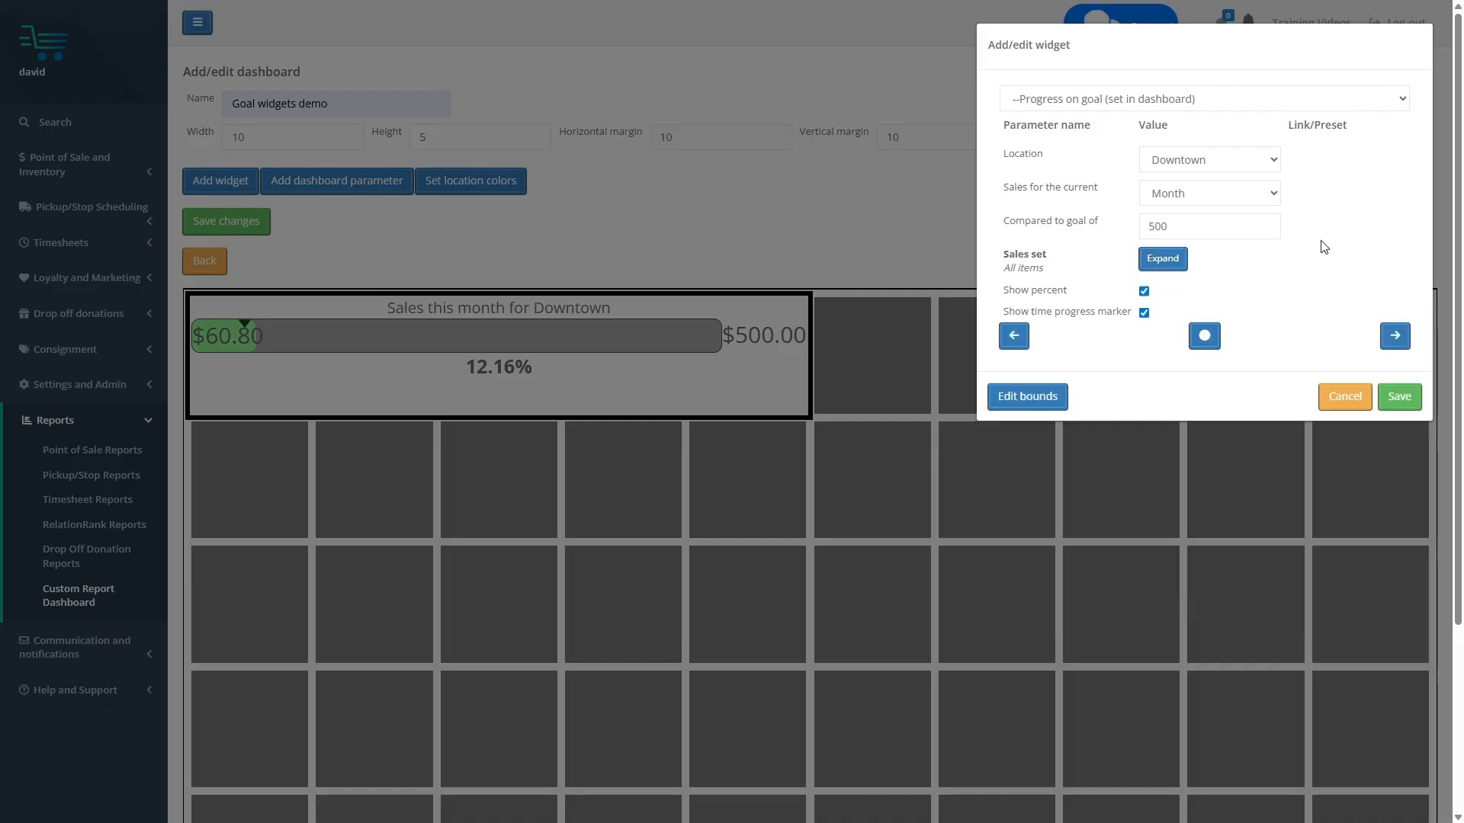
Step: Change the widget type to Progress on goal (set in goal page) with Fiscal Year 2025 as the goal
{"action": "left_click", "coordinate": [1107, 101]}
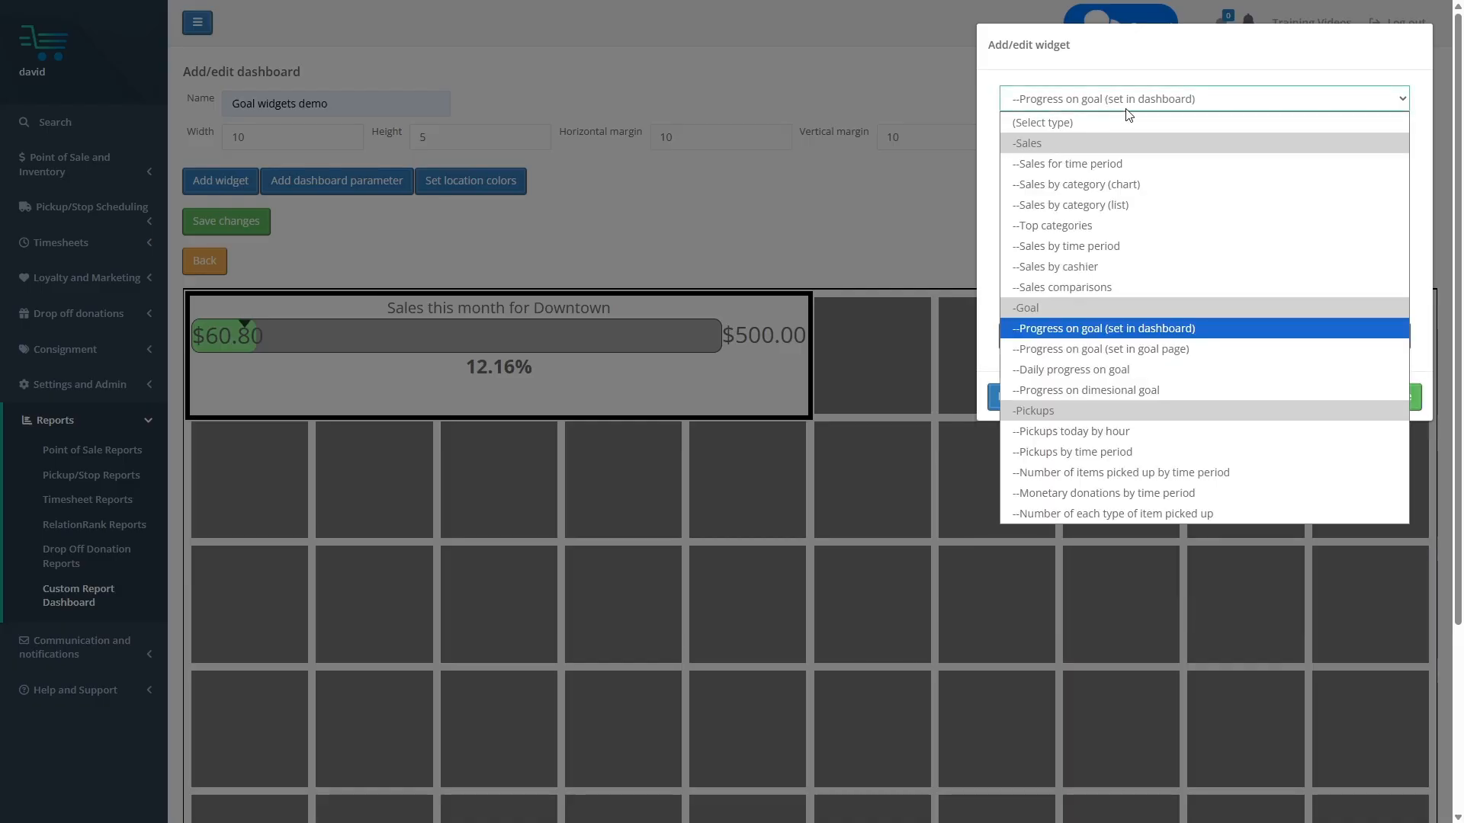
{"action": "left_click", "coordinate": [1144, 354]}
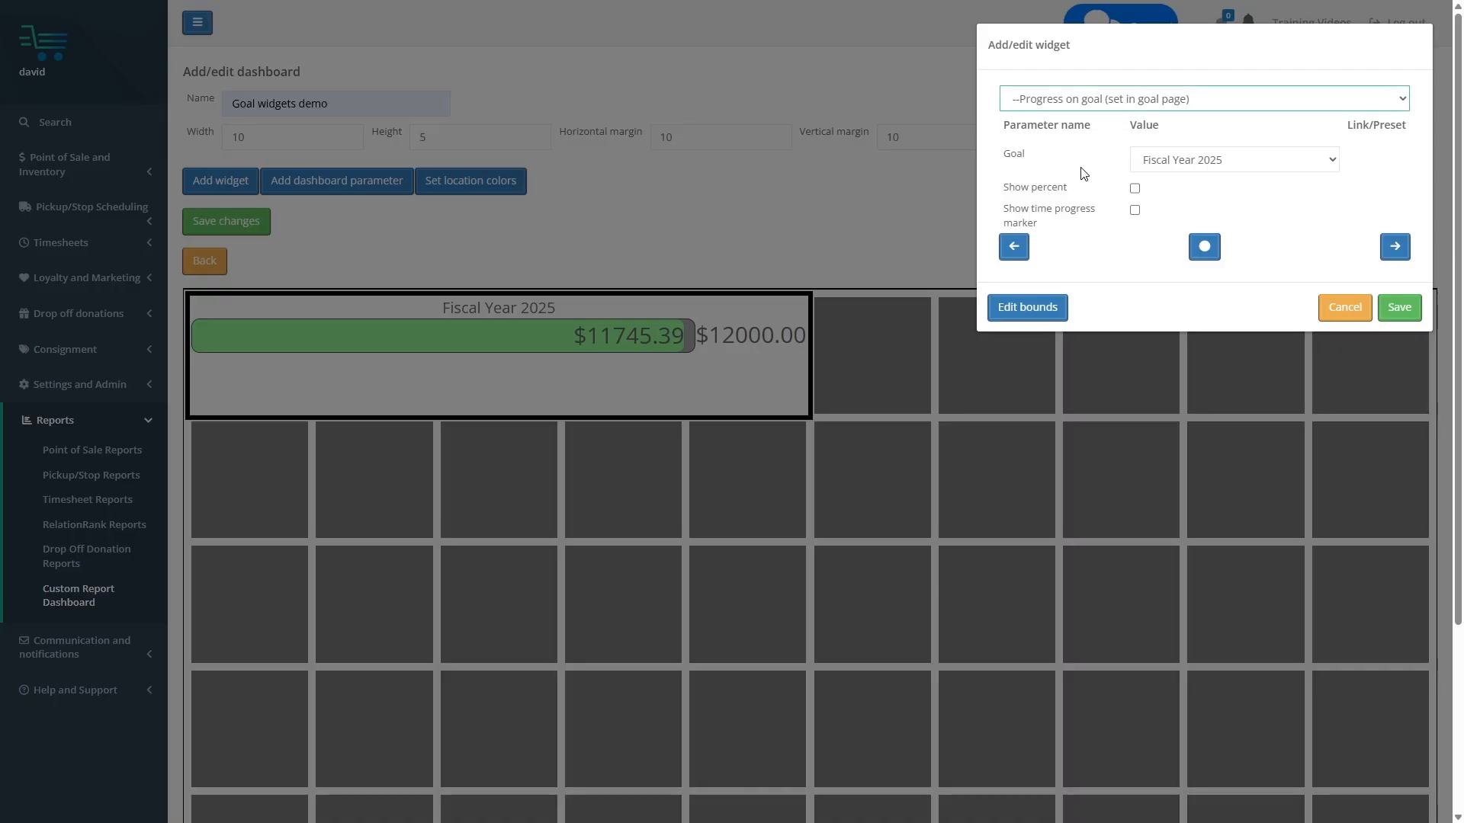
{"action": "left_click", "coordinate": [1175, 164]}
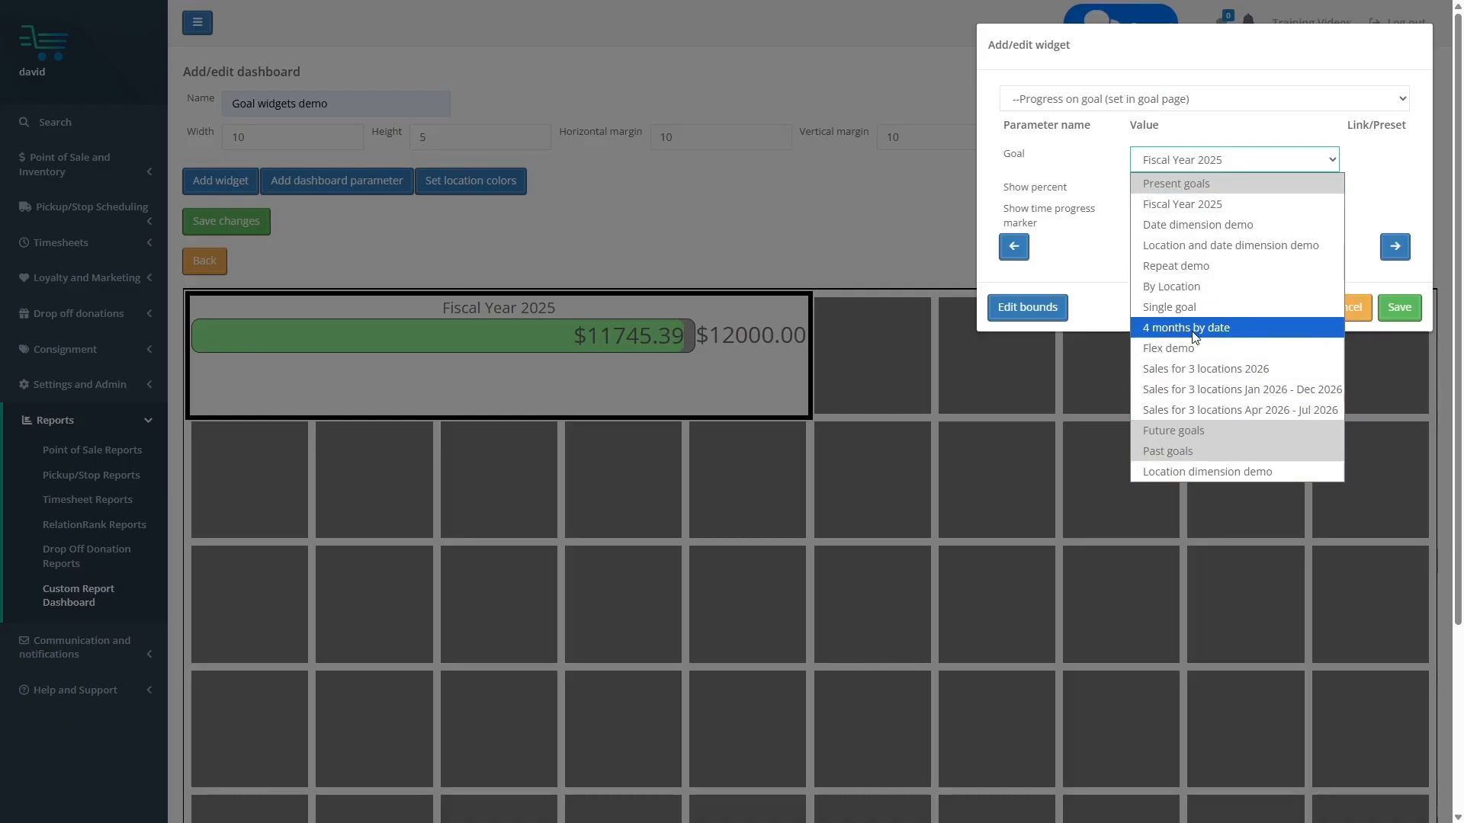
{"action": "left_click", "coordinate": [1197, 204]}
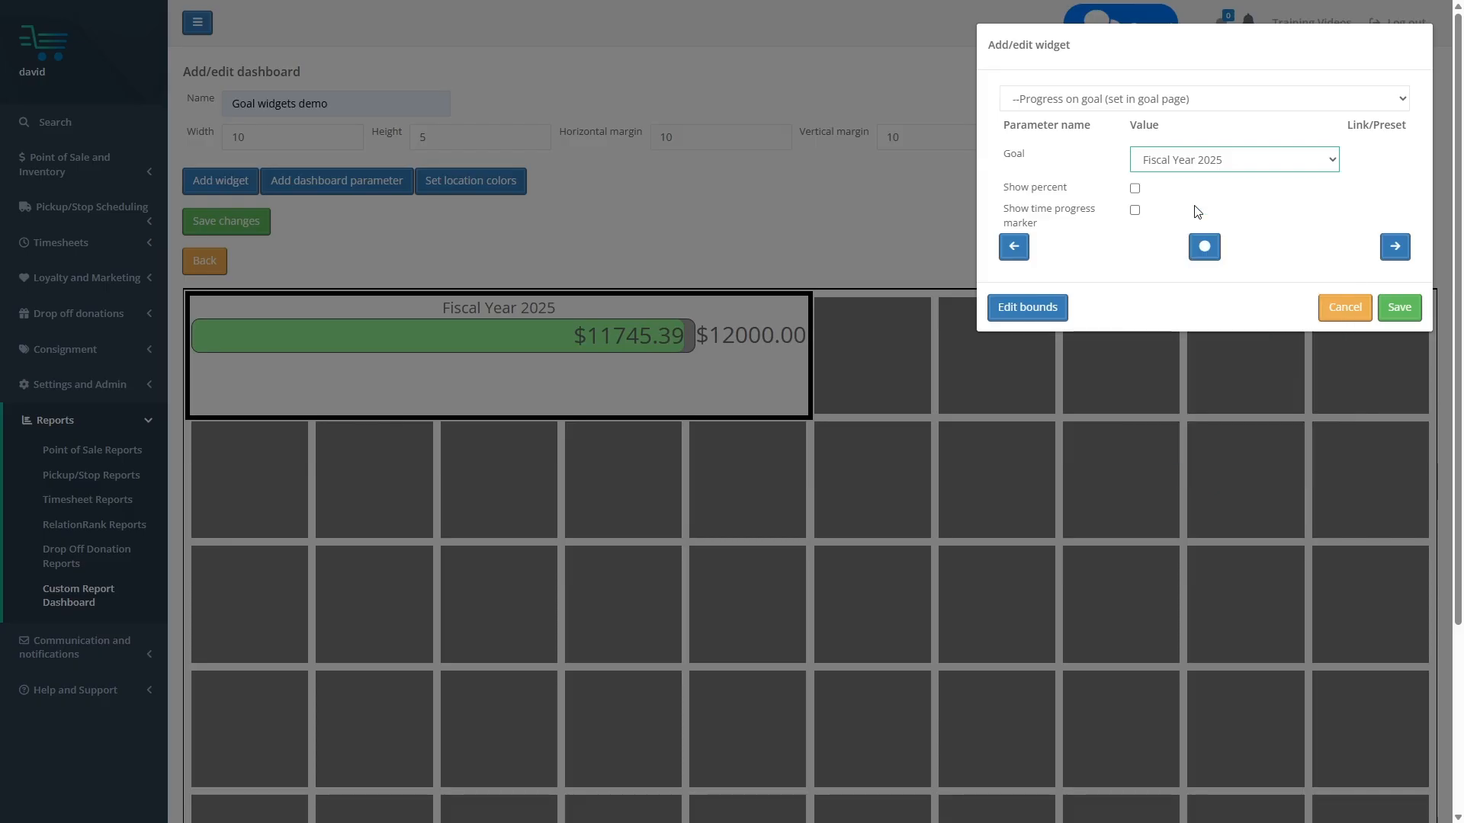
Step: Switch the widget's goal to Sales for 3 locations 2026
{"action": "left_click", "coordinate": [1194, 156]}
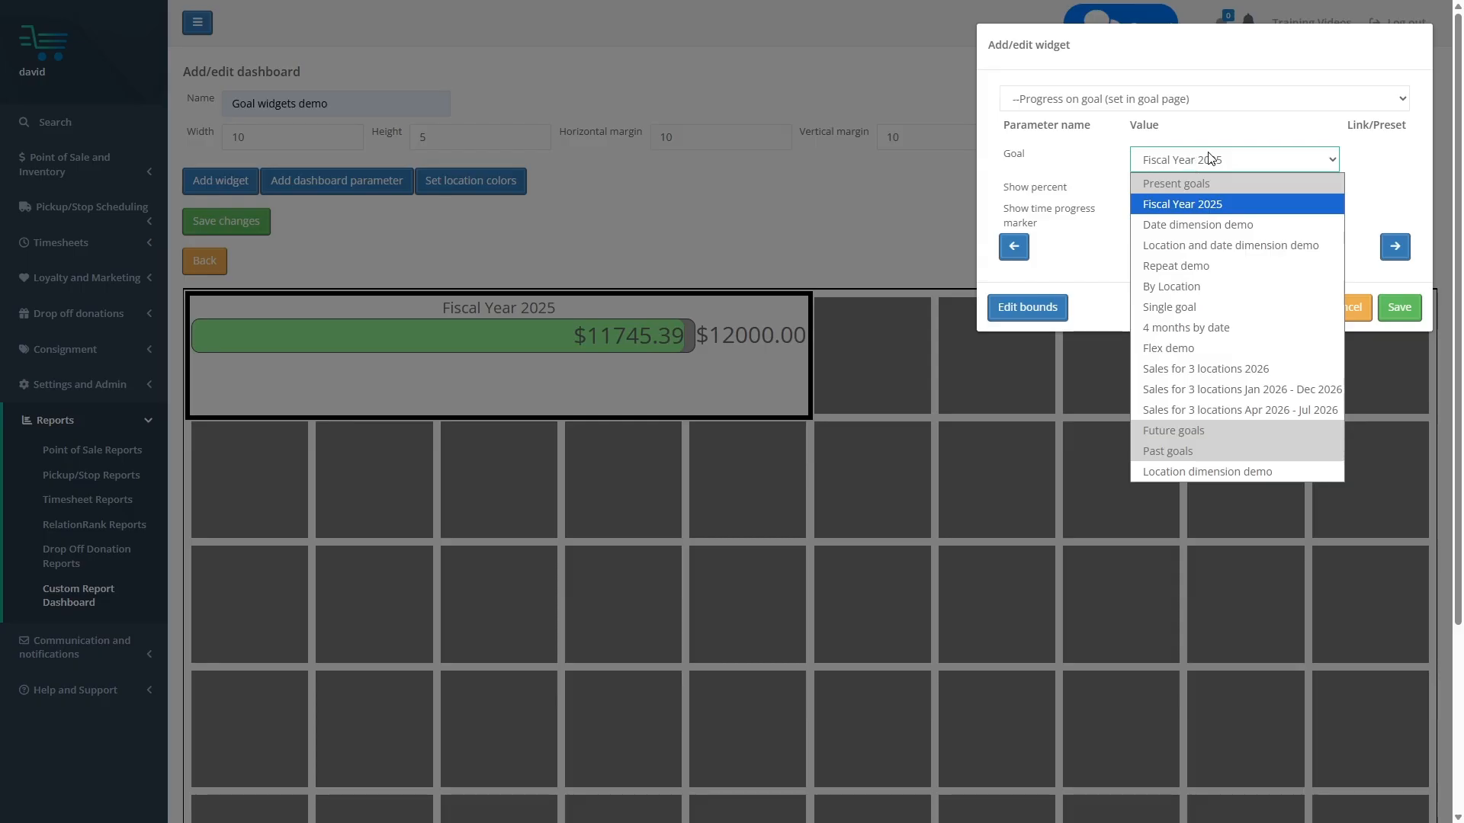
{"action": "left_click", "coordinate": [1203, 369]}
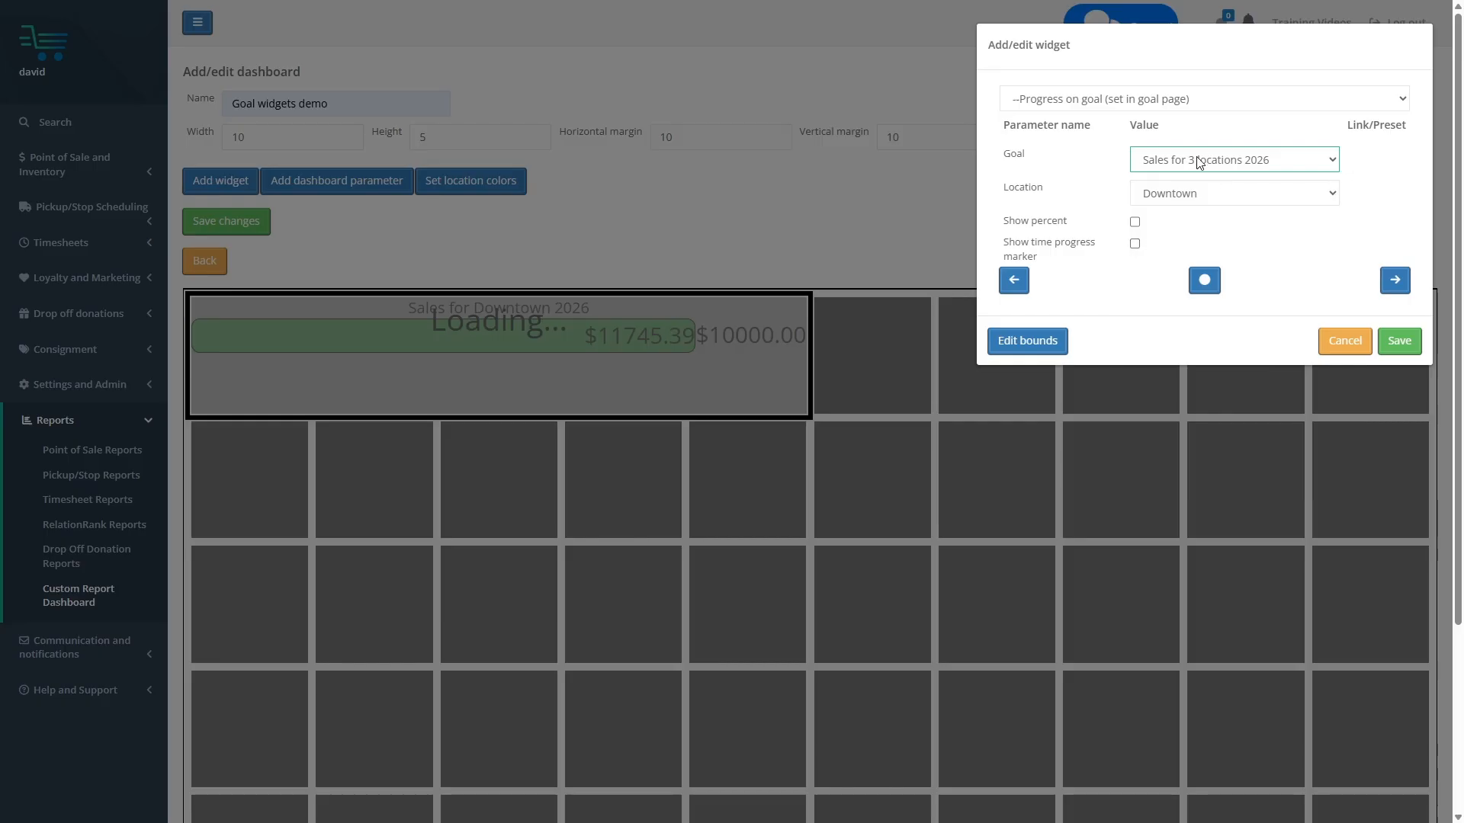
{"action": "left_click", "coordinate": [1073, 192]}
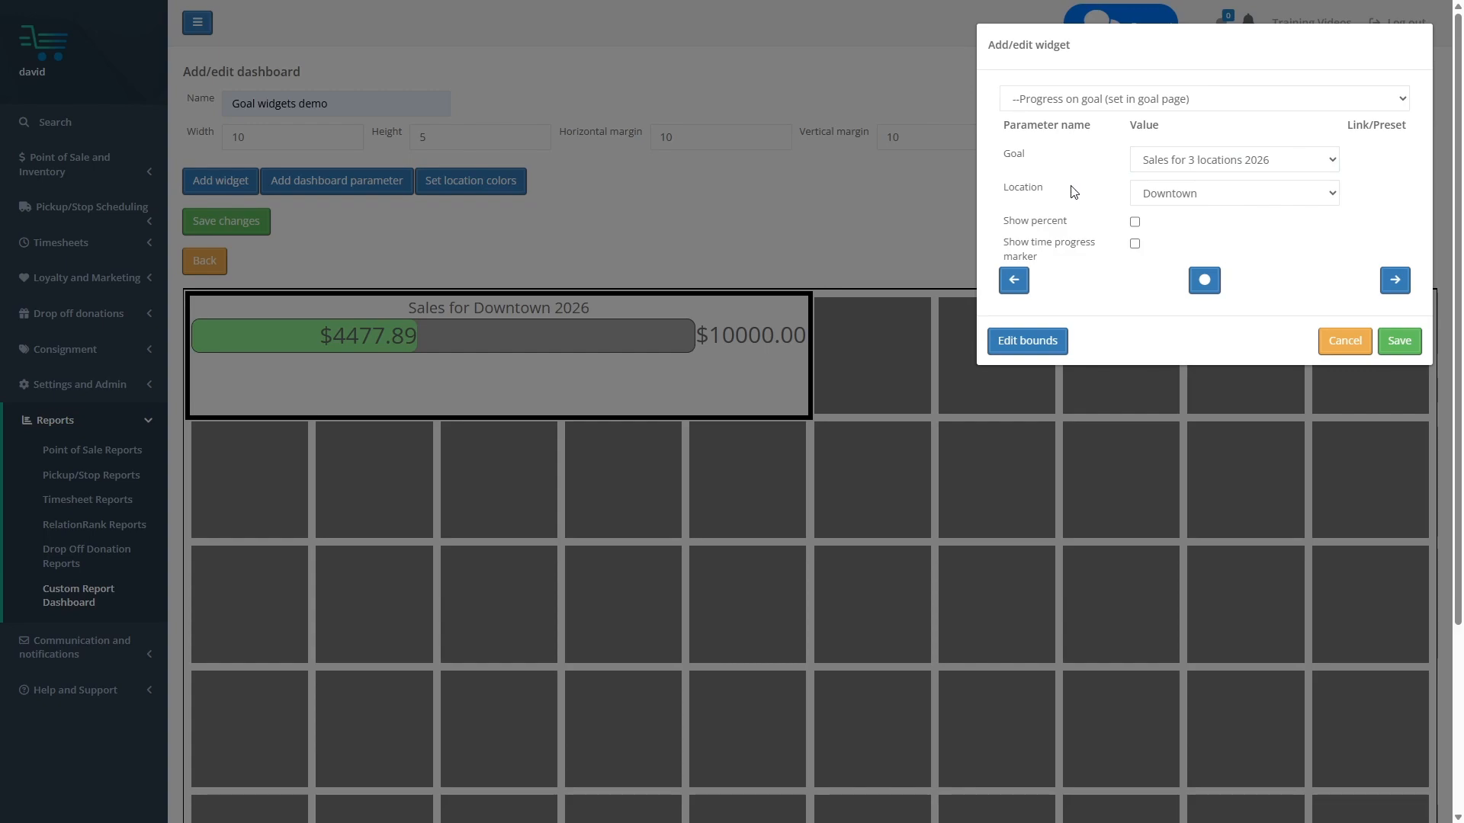
Step: Review the Sales for 3 locations 2026 goal's dimension, locations and goal amounts in its goal definition
{"action": "key", "text": "ctrl+Tab"}
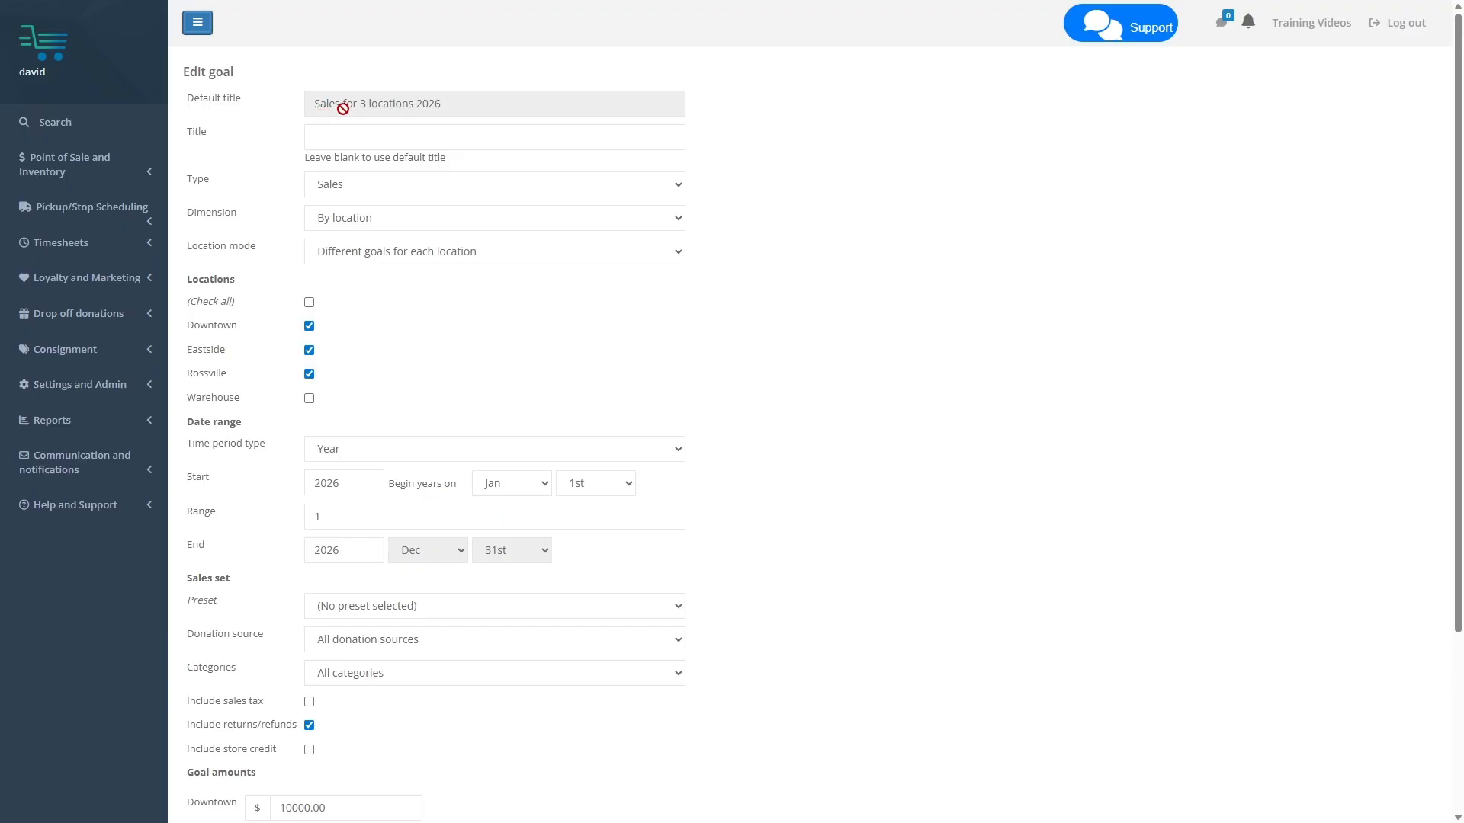
{"action": "left_click", "coordinate": [332, 210]}
{"action": "left_click", "coordinate": [463, 220]}
{"action": "scroll", "coordinate": [838, 223], "scroll_direction": "down", "scroll_amount": 3}
{"action": "scroll", "coordinate": [831, 236], "scroll_direction": "down", "scroll_amount": 1}
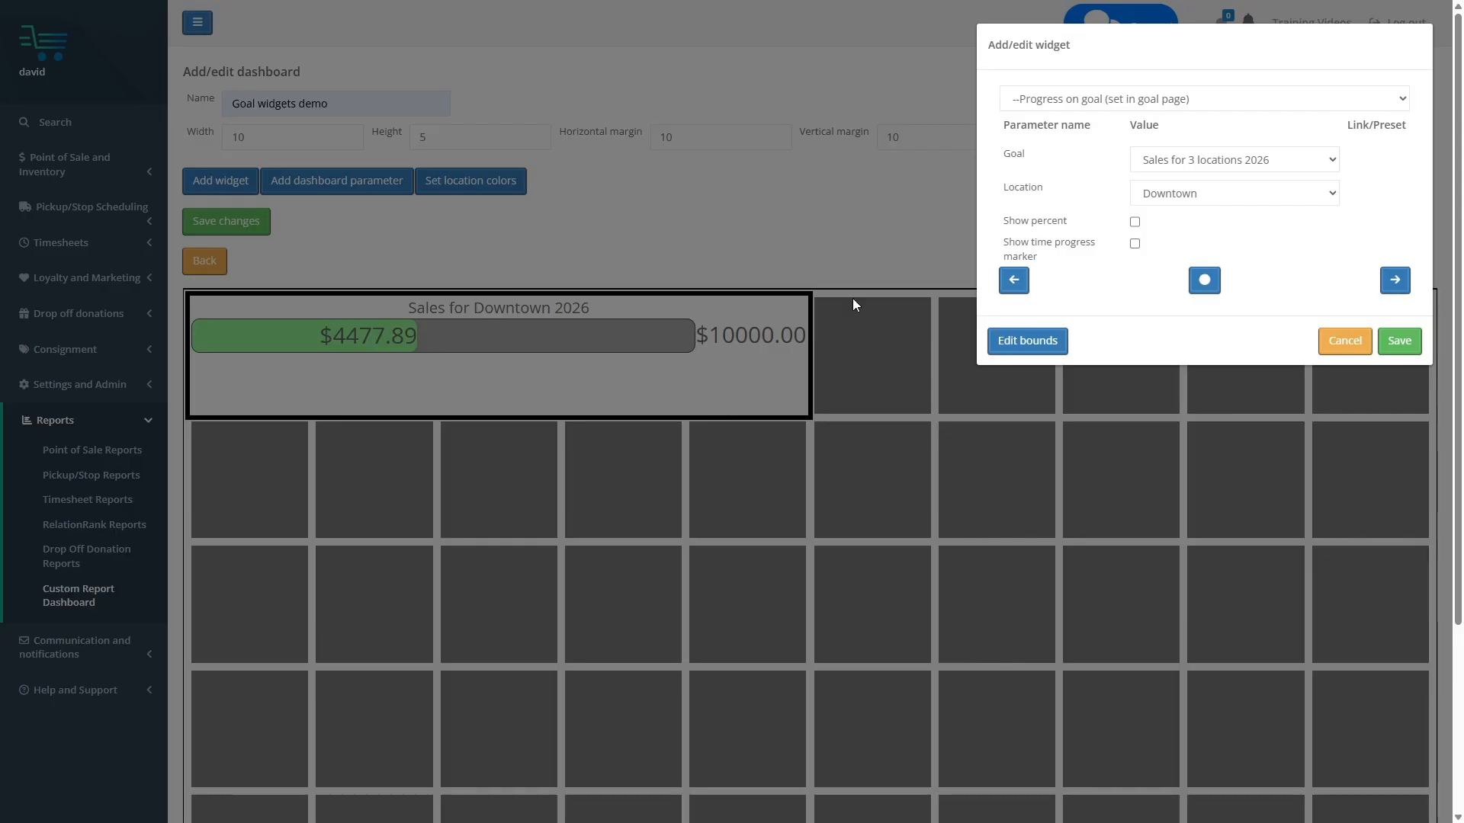
Step: Preview the goal widget for the Eastside and Rossville locations in turn, ending with All locations
{"action": "left_click", "coordinate": [1193, 192]}
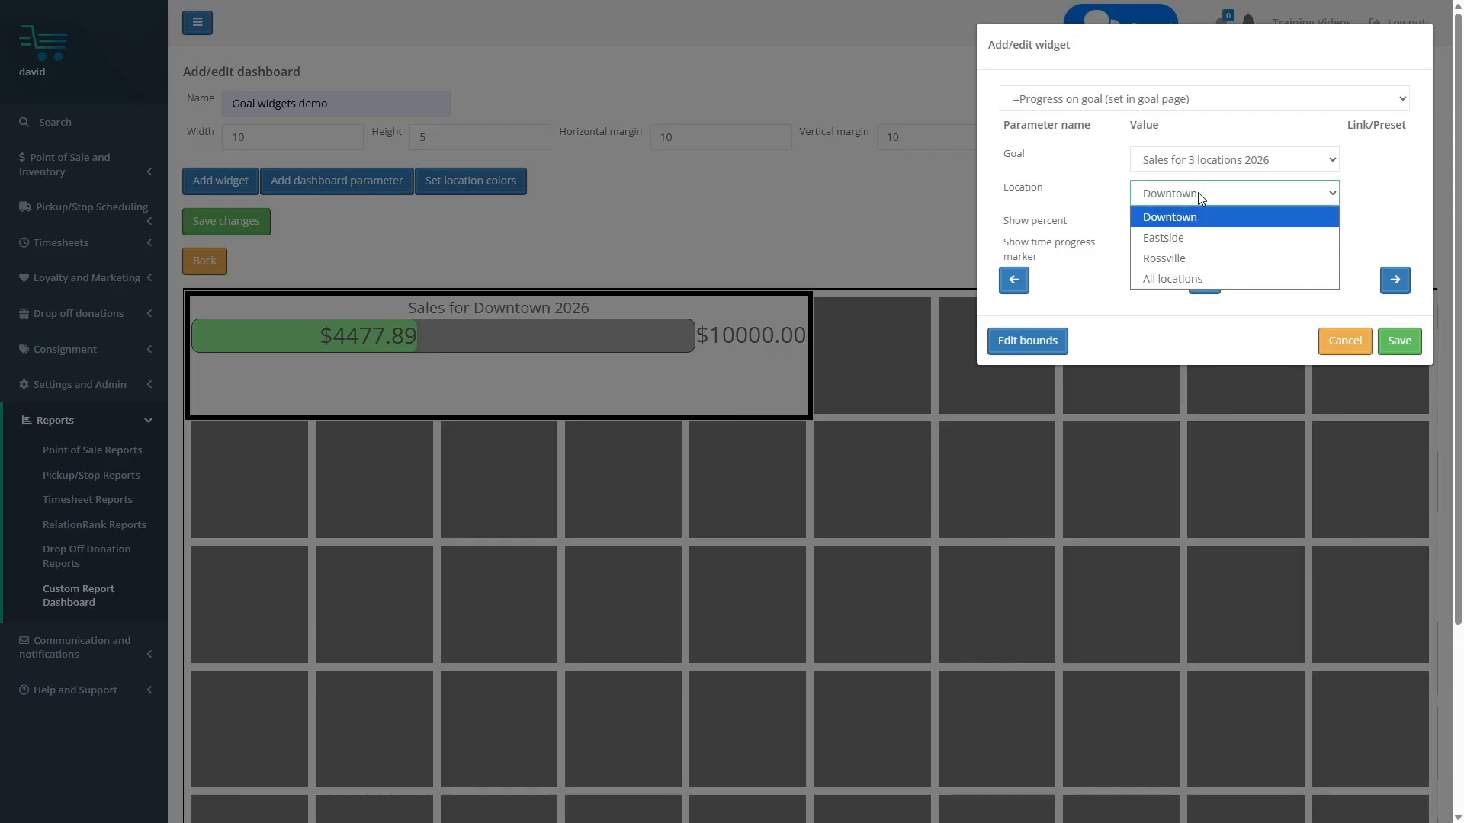
{"action": "left_click", "coordinate": [1200, 241]}
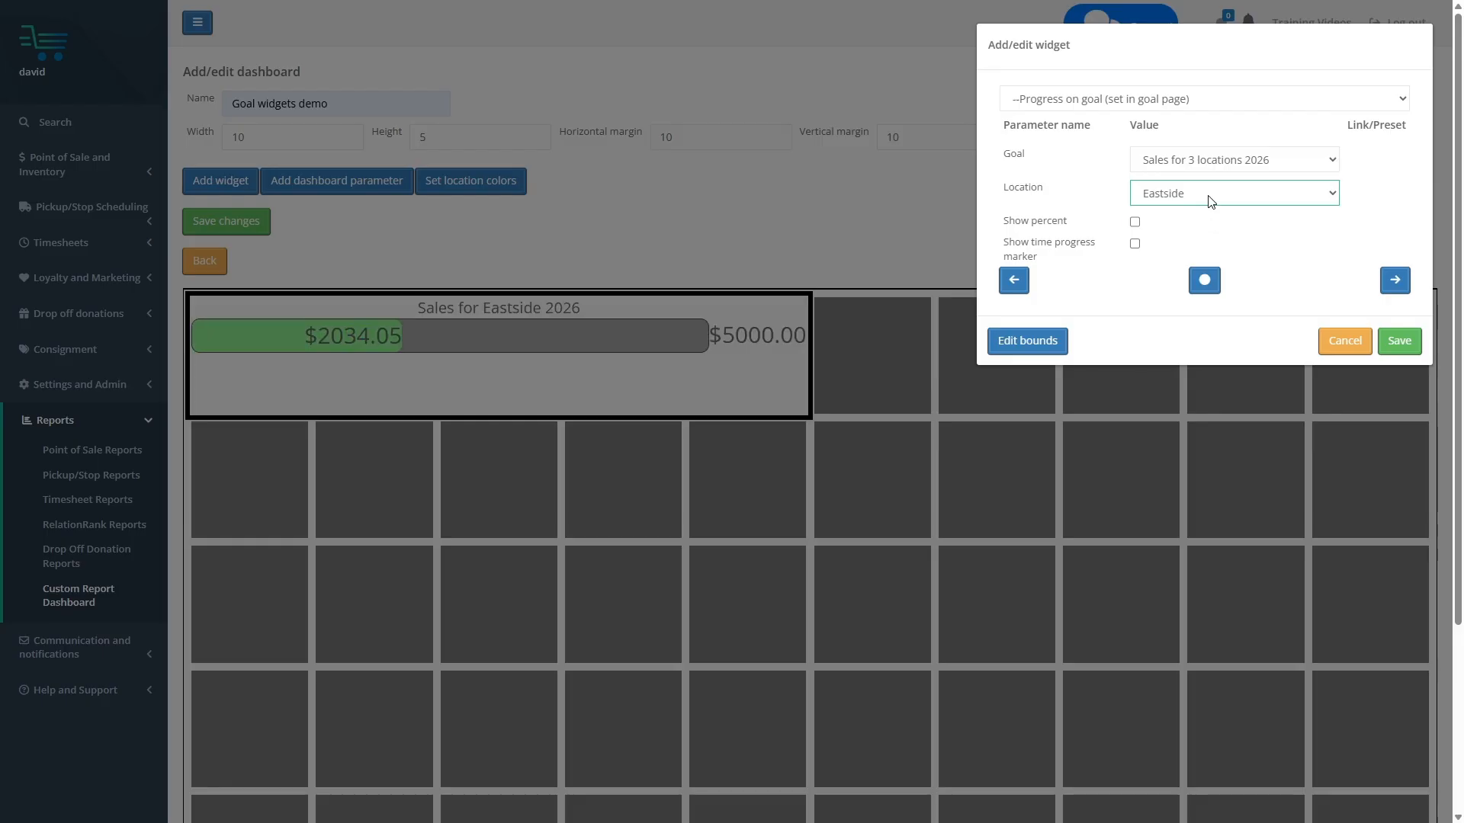
{"action": "left_click", "coordinate": [1211, 200]}
{"action": "left_click", "coordinate": [1200, 256]}
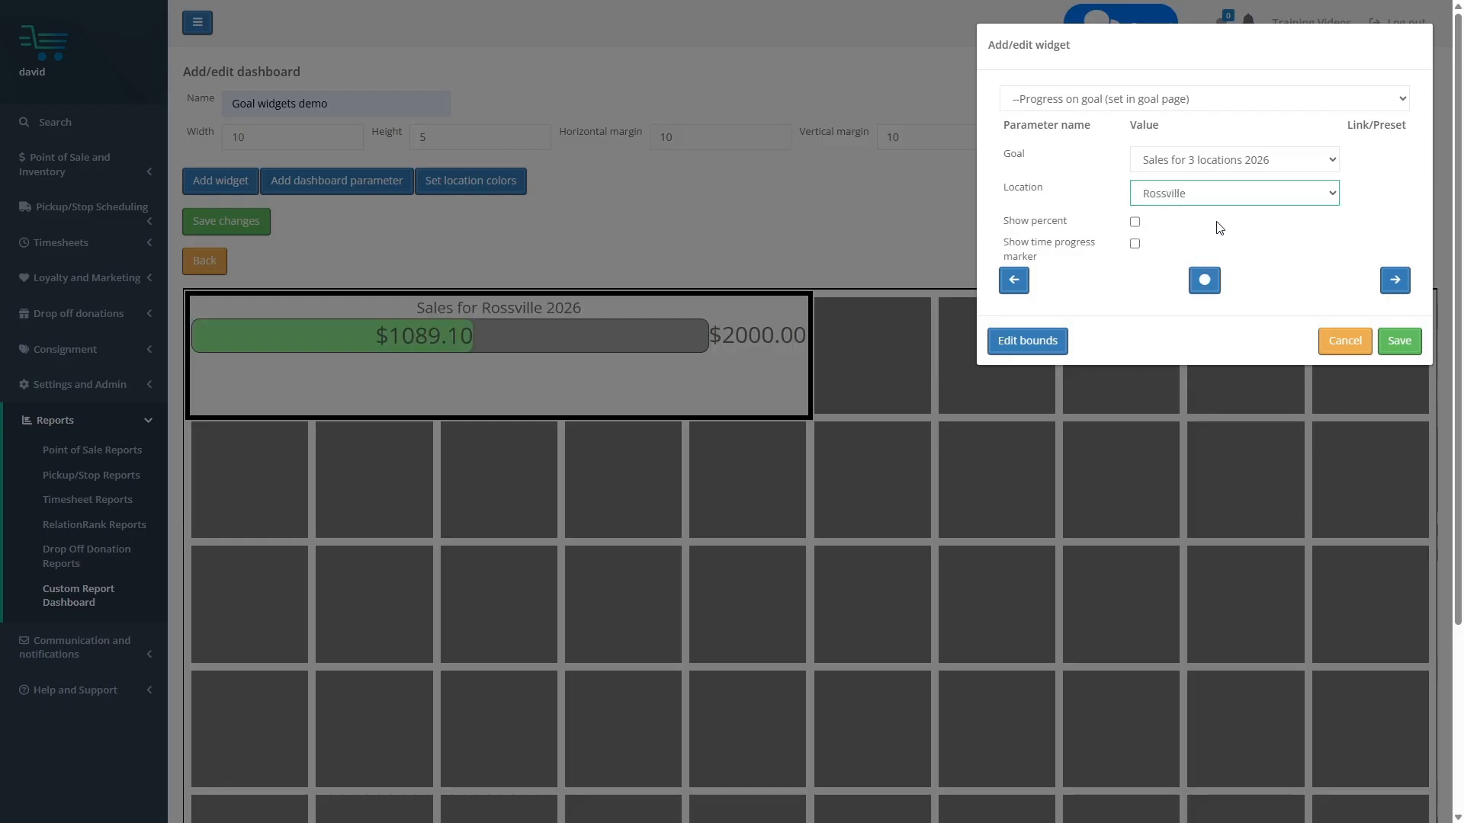
{"action": "left_click", "coordinate": [1209, 202]}
{"action": "left_click", "coordinate": [1183, 272]}
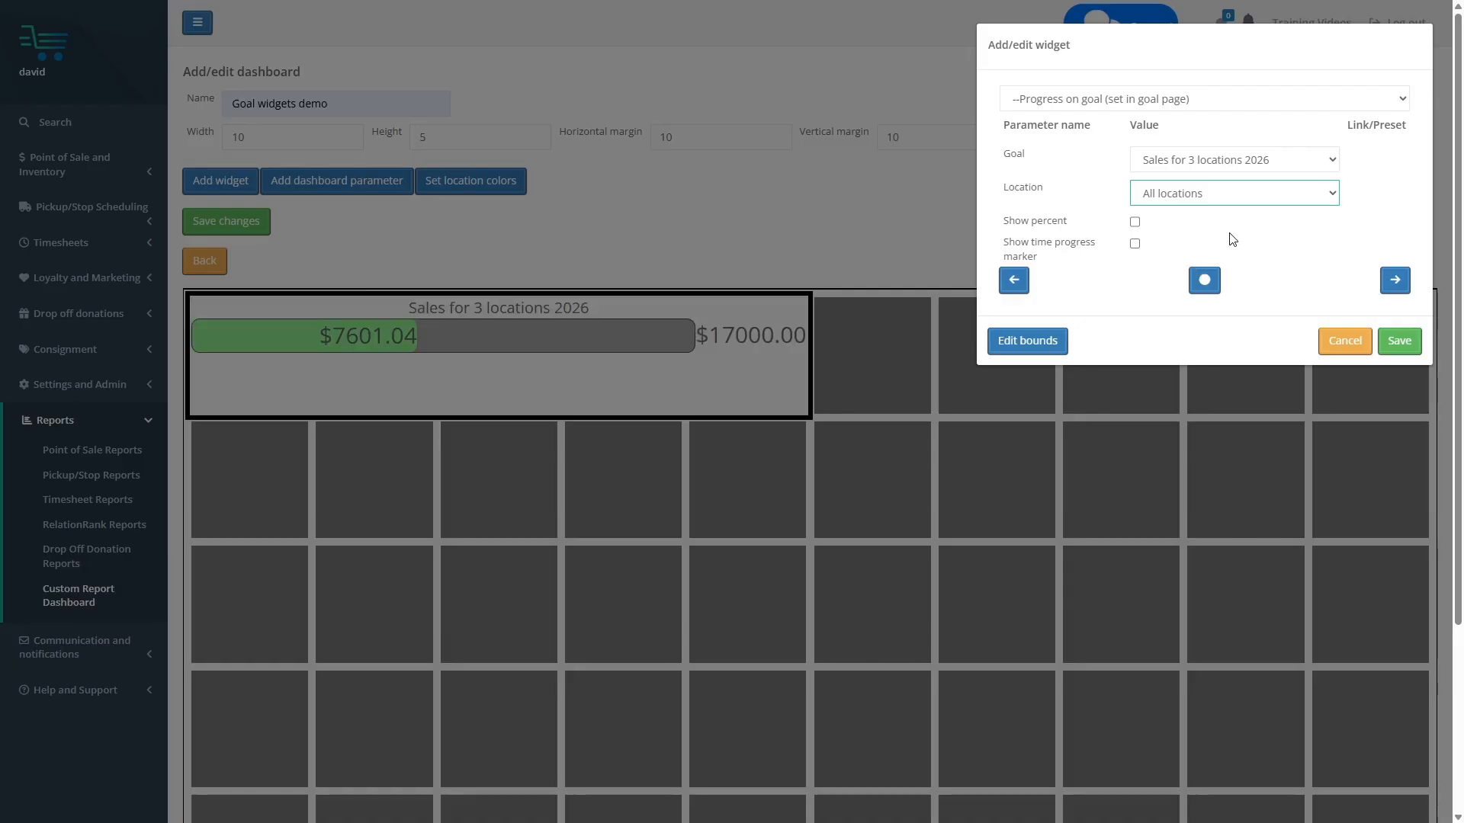
Step: Switch the goal to Sales for 3 locations Jan 2026 - Dec 2026 and set its date to 2 months in the past
{"action": "left_click", "coordinate": [1187, 164]}
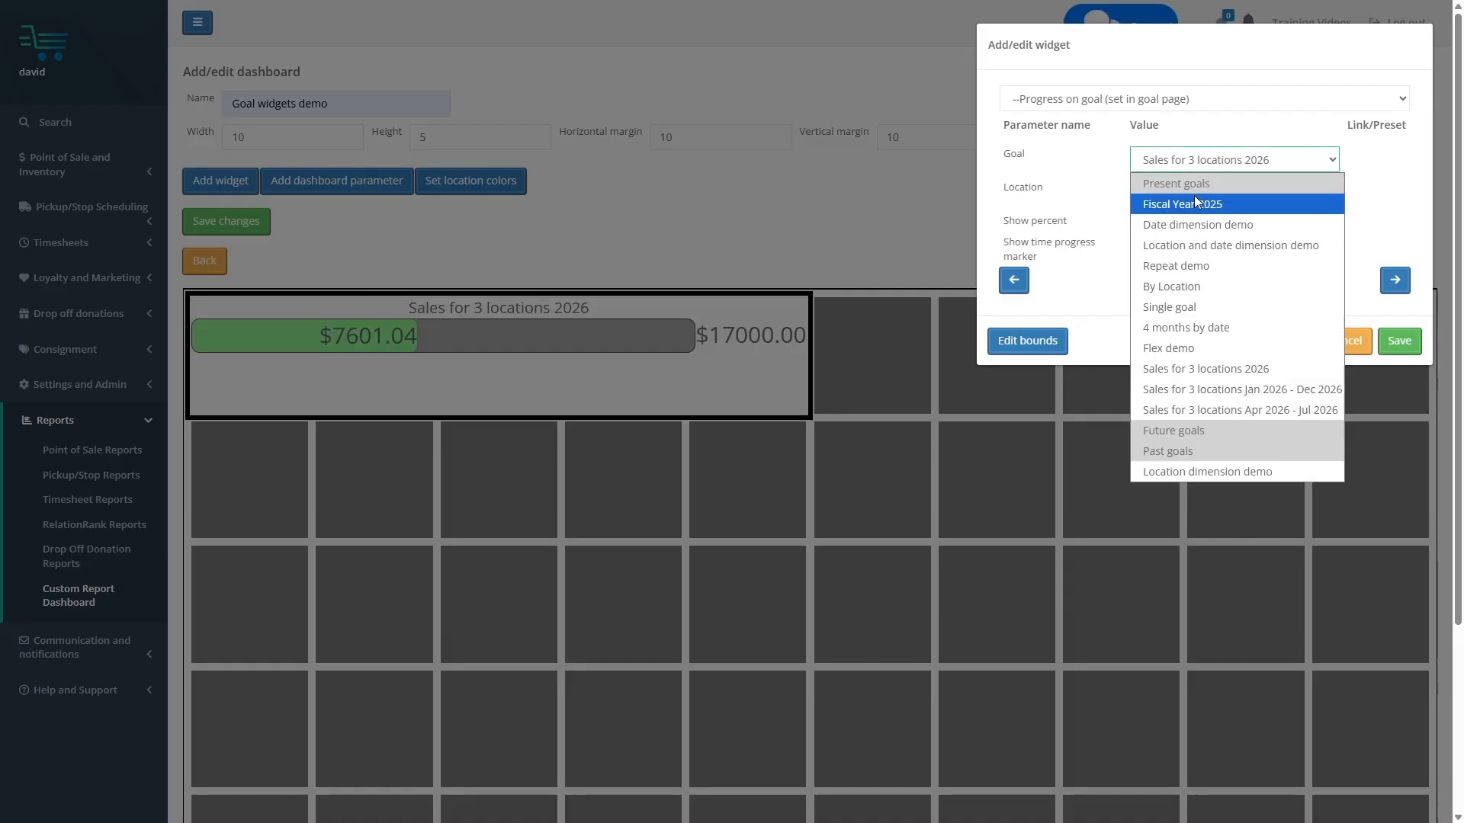
{"action": "left_click", "coordinate": [1224, 390]}
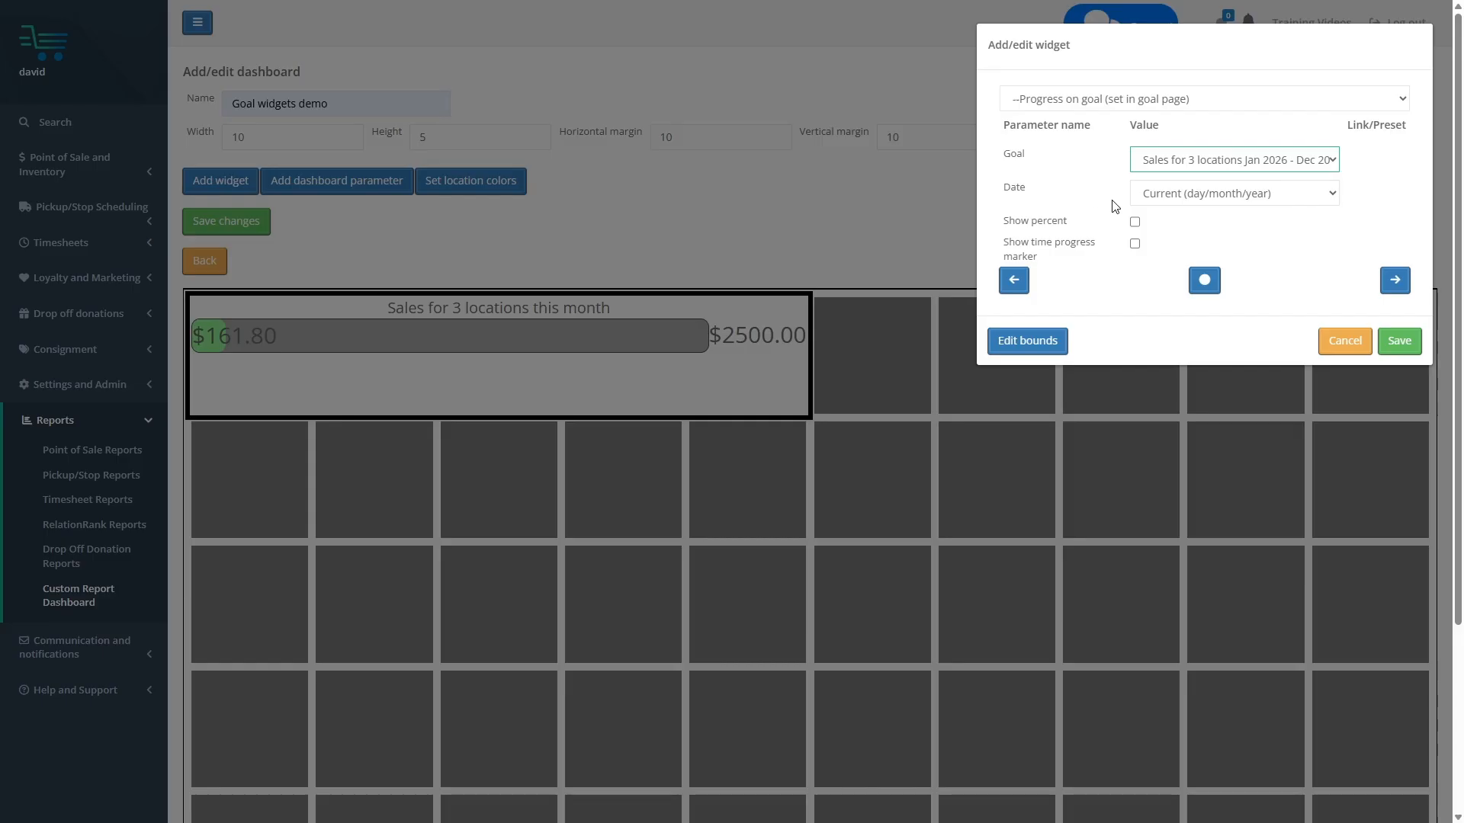
{"action": "left_click", "coordinate": [1209, 195]}
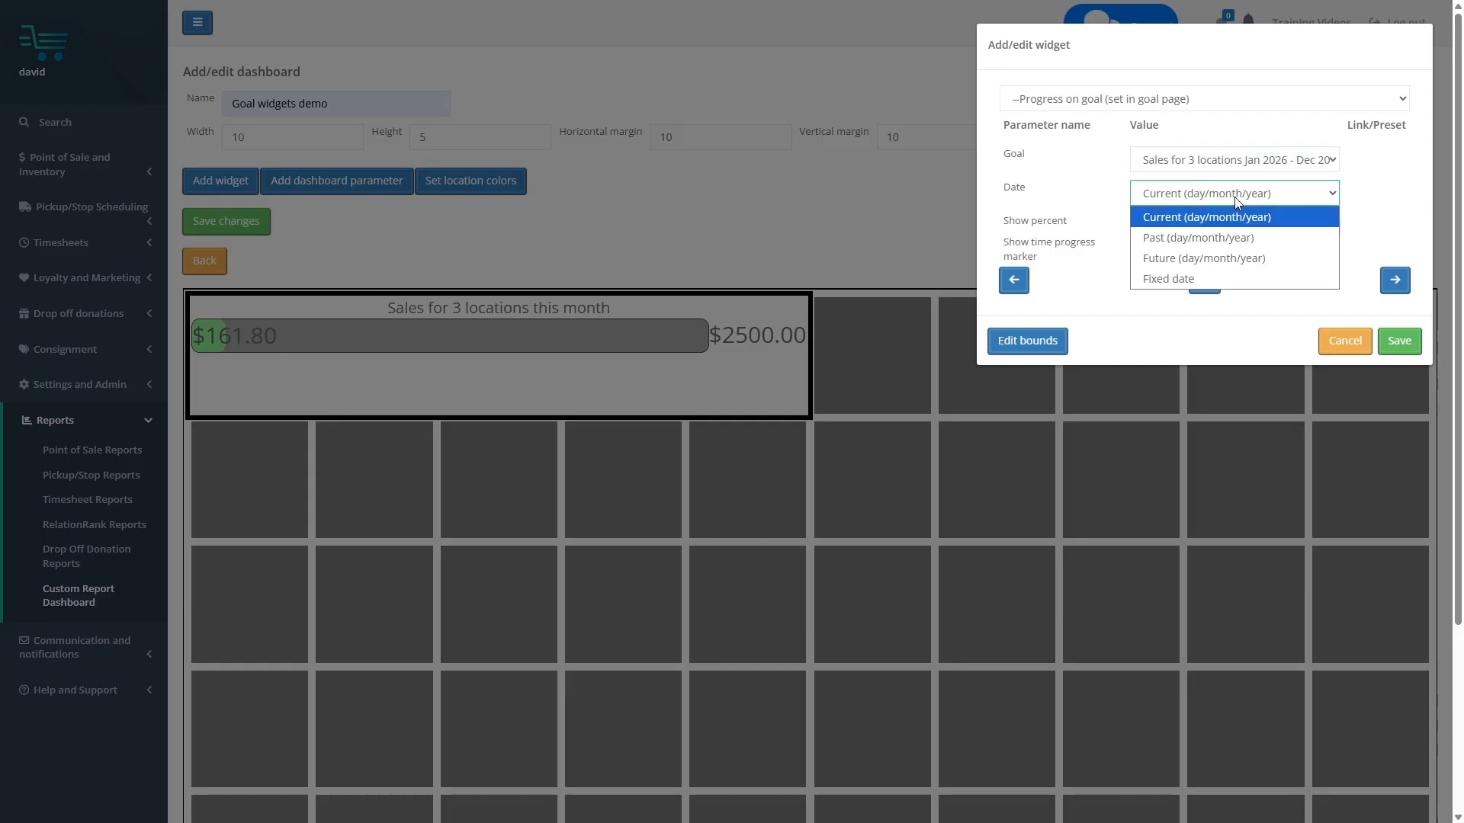
{"action": "left_click", "coordinate": [1201, 239]}
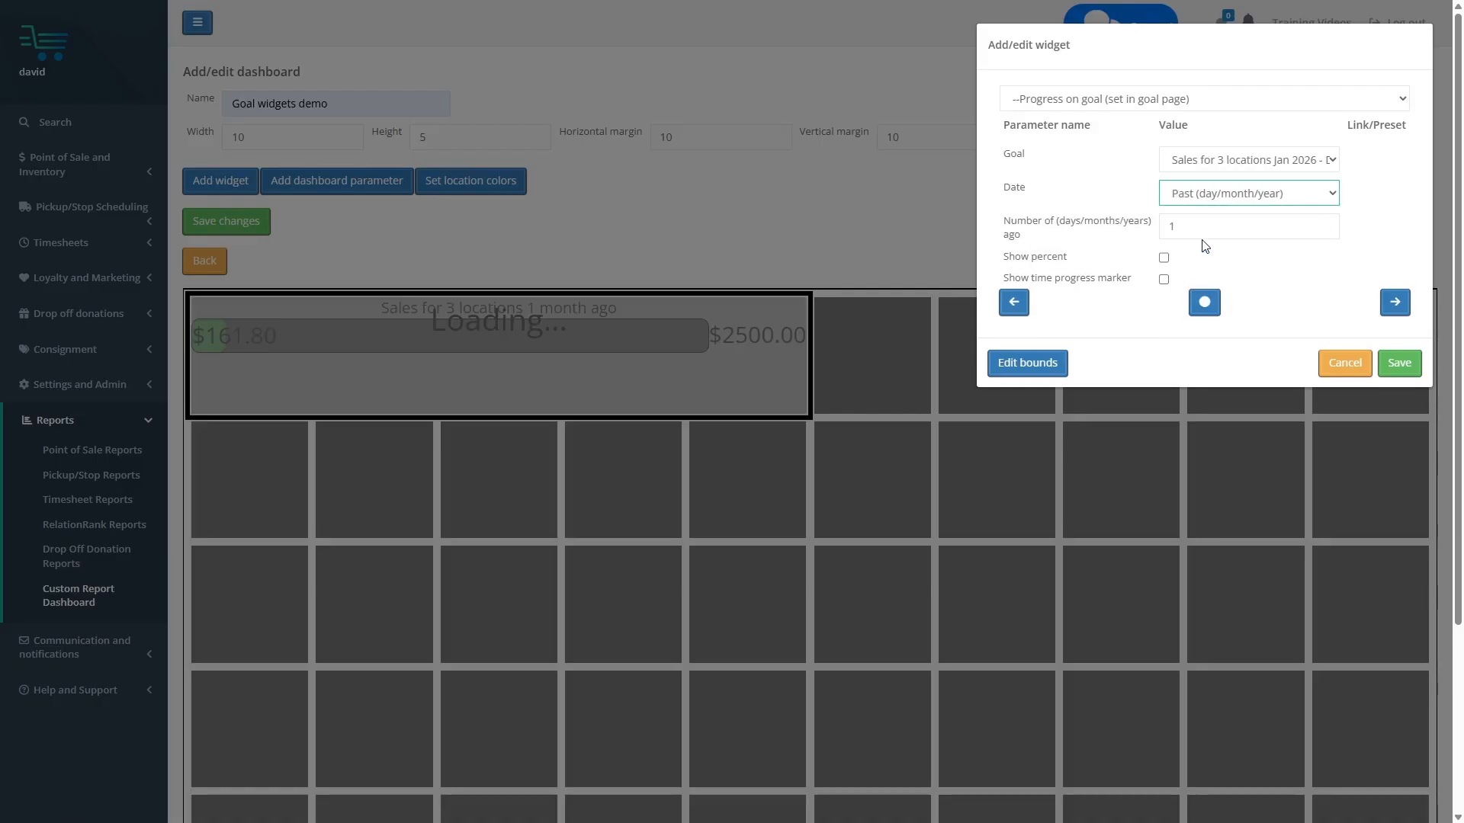
{"action": "left_click", "coordinate": [1323, 225]}
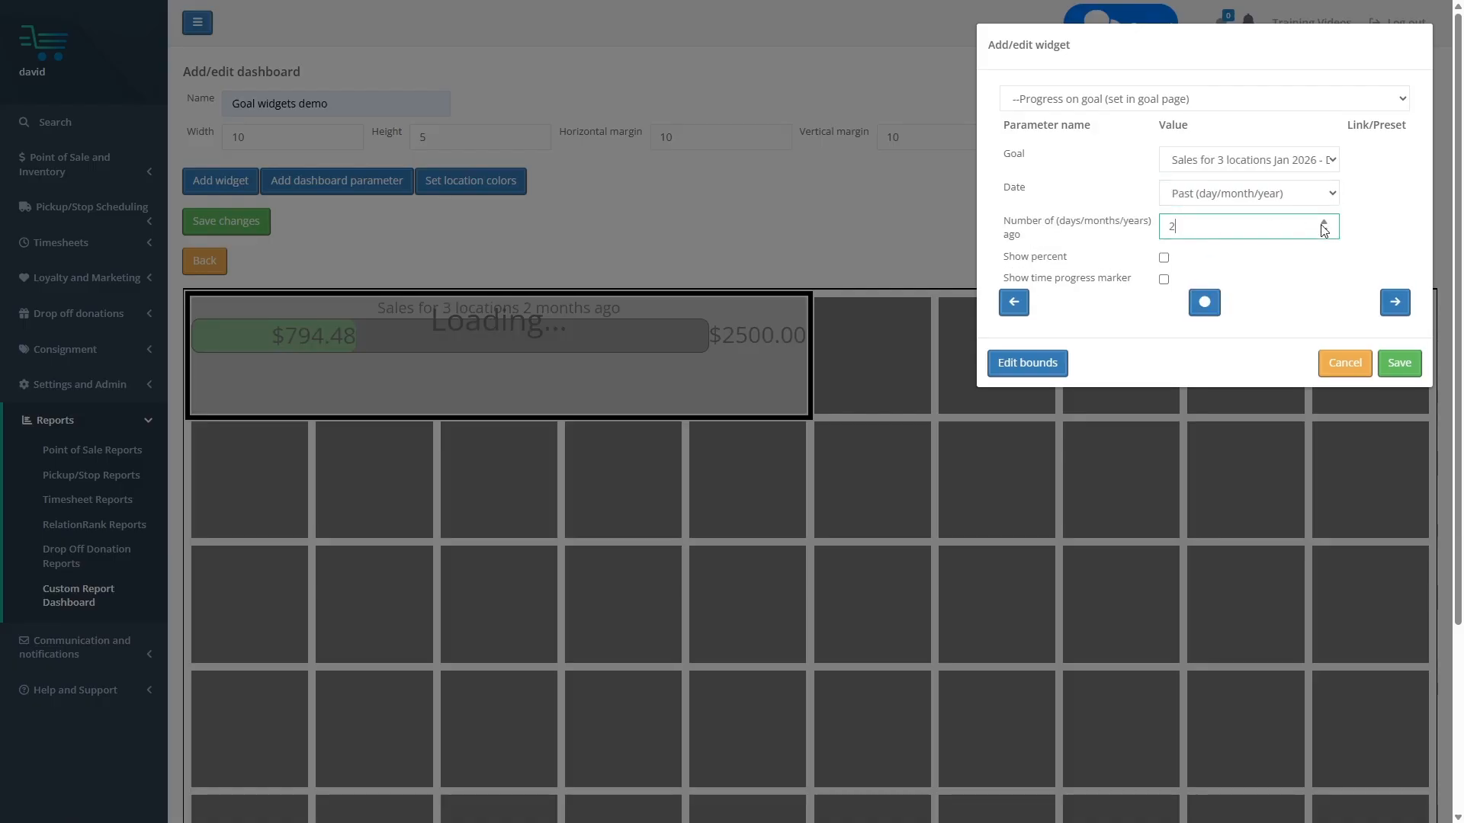
Step: Try the Future date option on the goal widget, and set it to a fixed date of May 2026
{"action": "left_click", "coordinate": [1236, 195]}
{"action": "left_click", "coordinate": [1221, 259]}
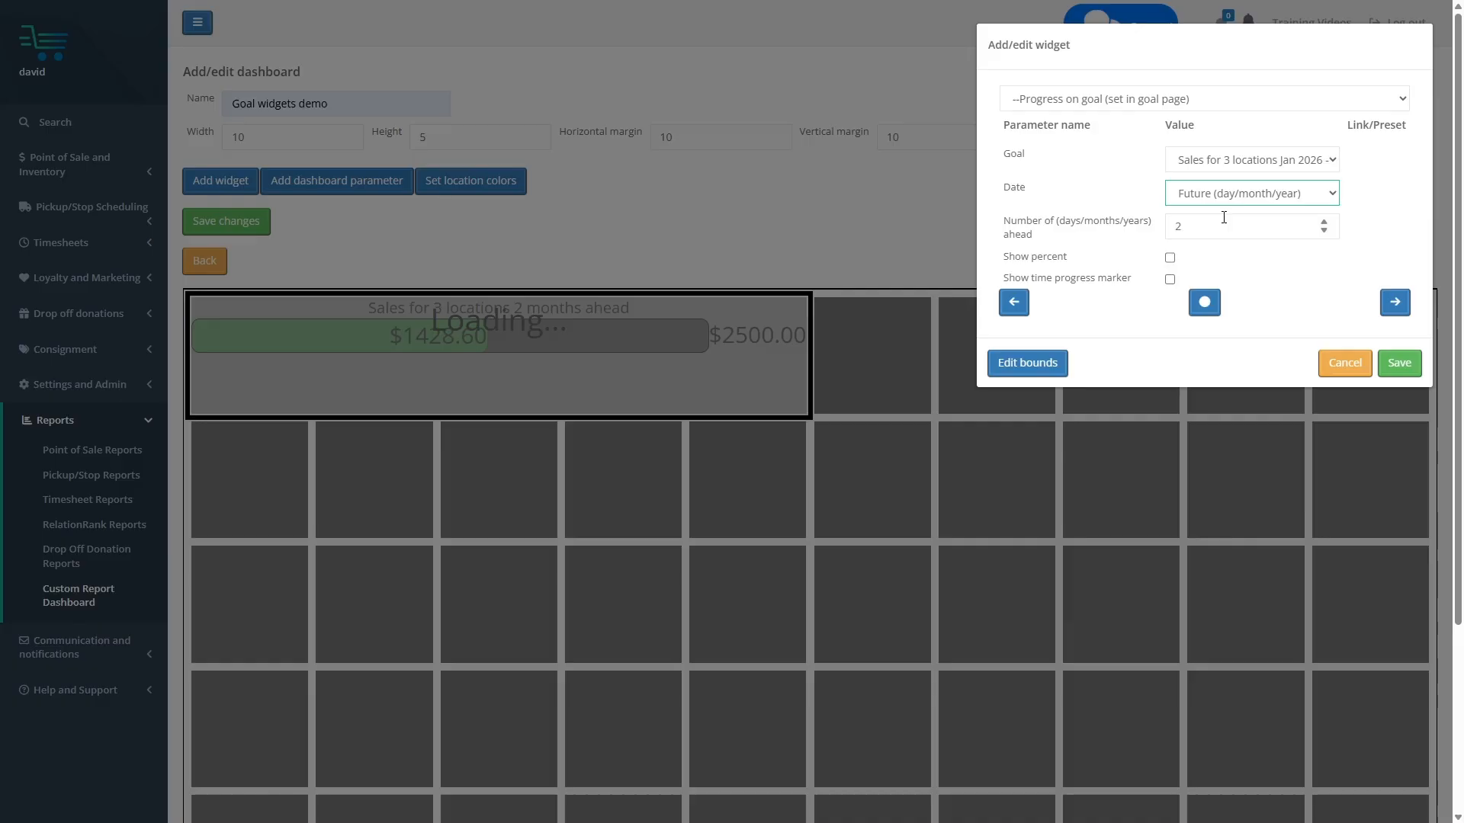
{"action": "left_click", "coordinate": [1225, 198]}
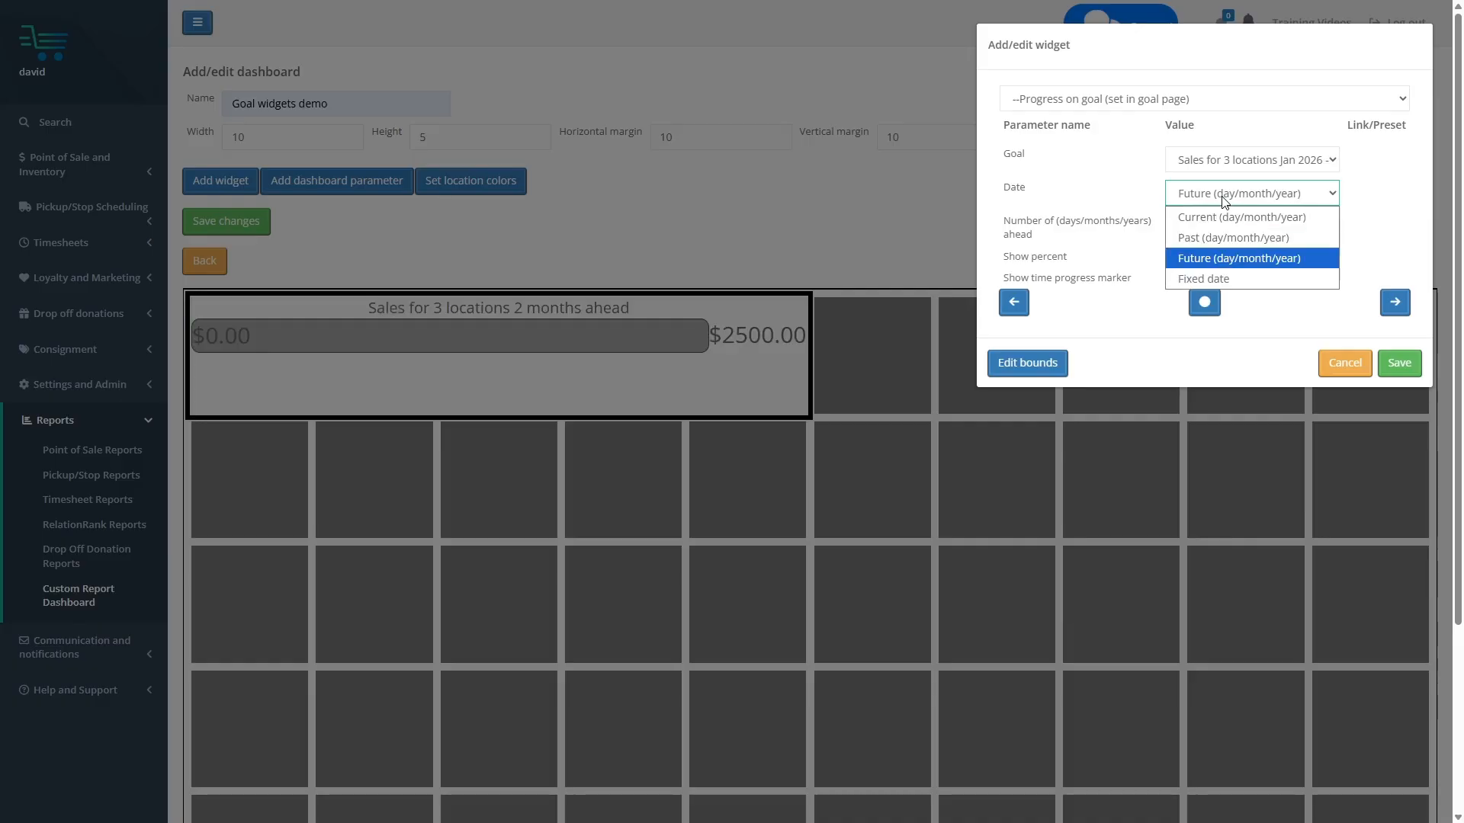
{"action": "left_click", "coordinate": [1233, 276]}
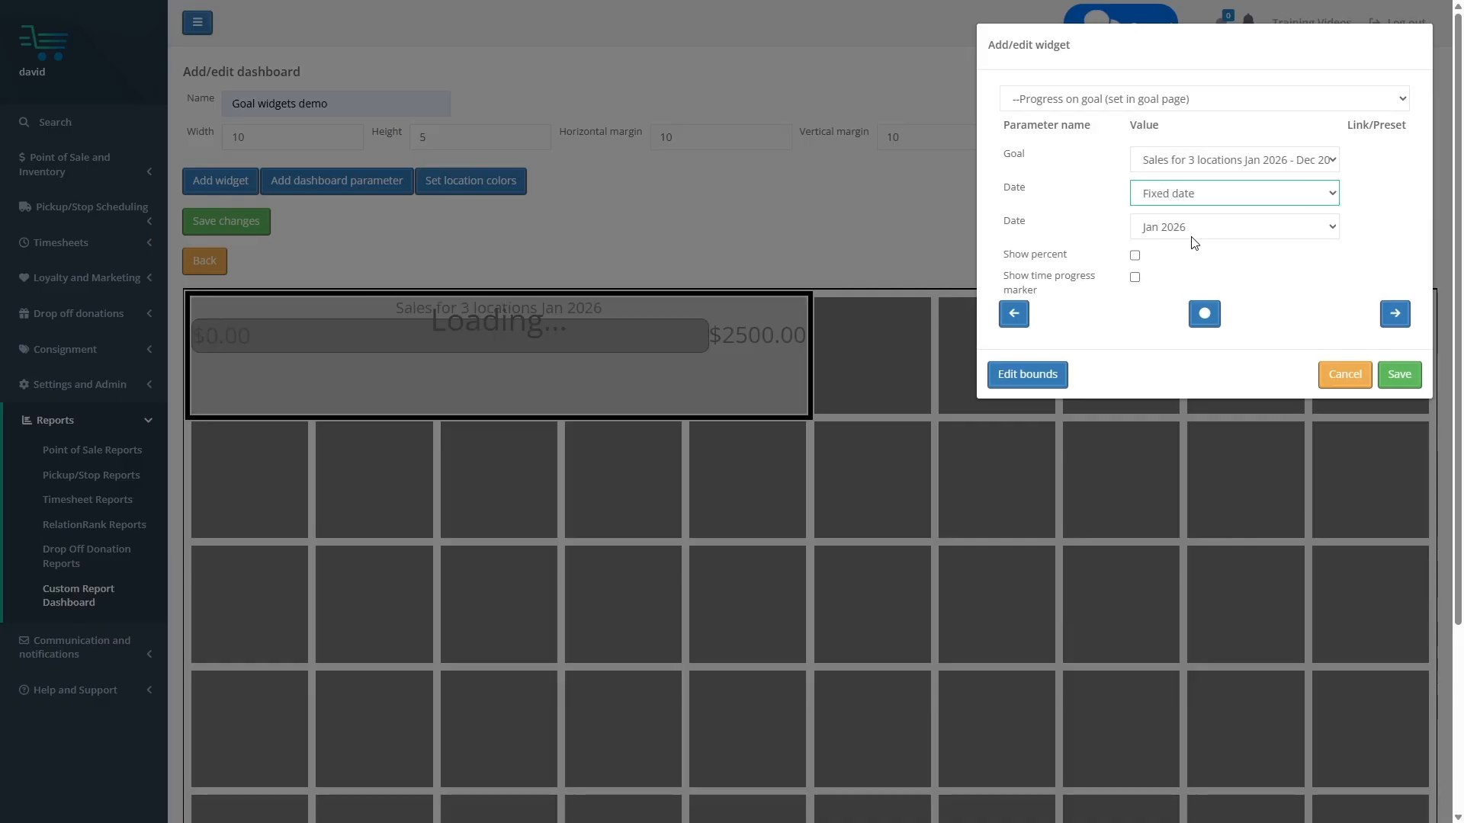
{"action": "left_click", "coordinate": [1195, 228]}
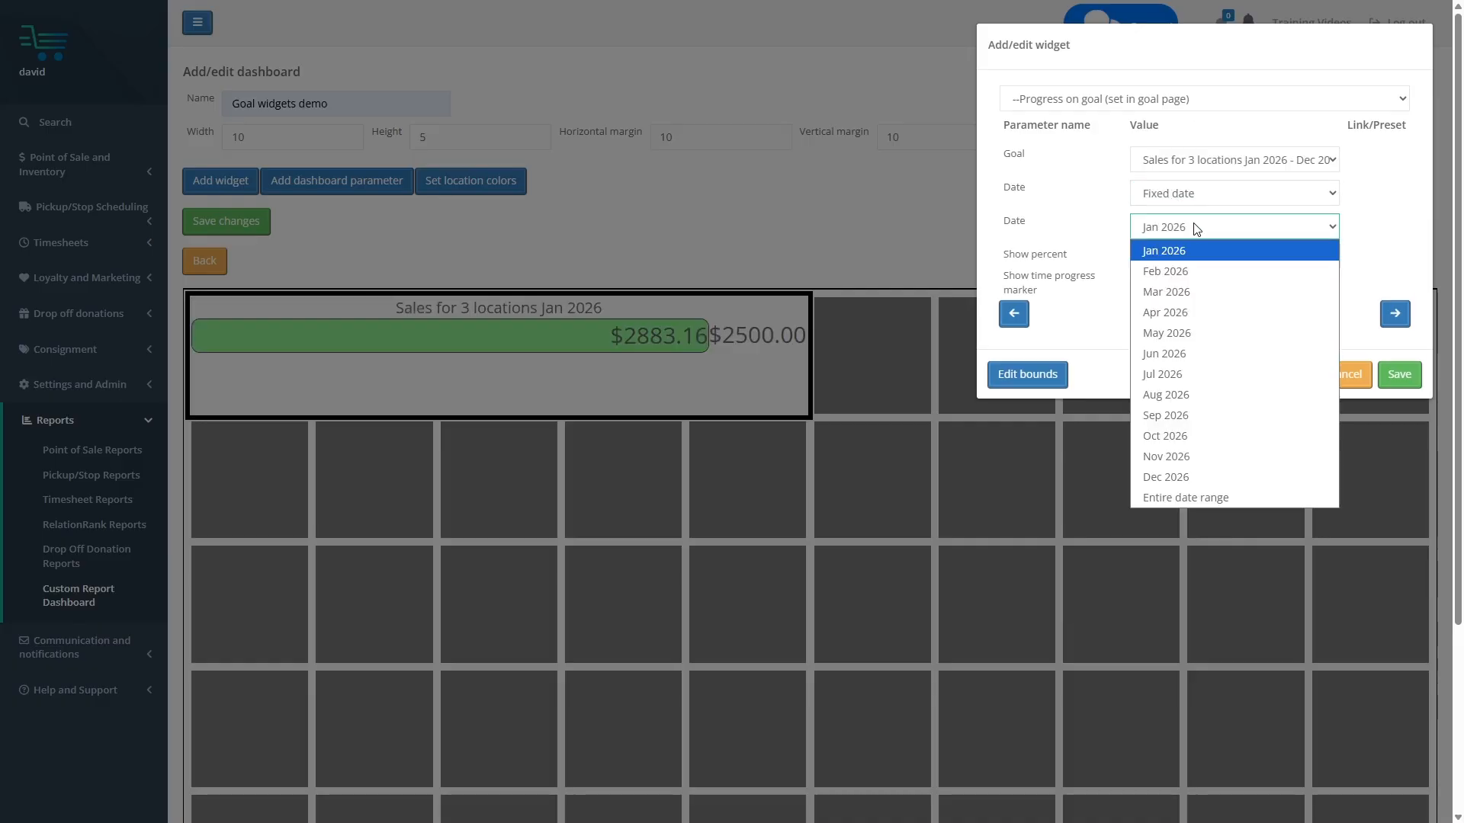
{"action": "left_click", "coordinate": [1208, 333]}
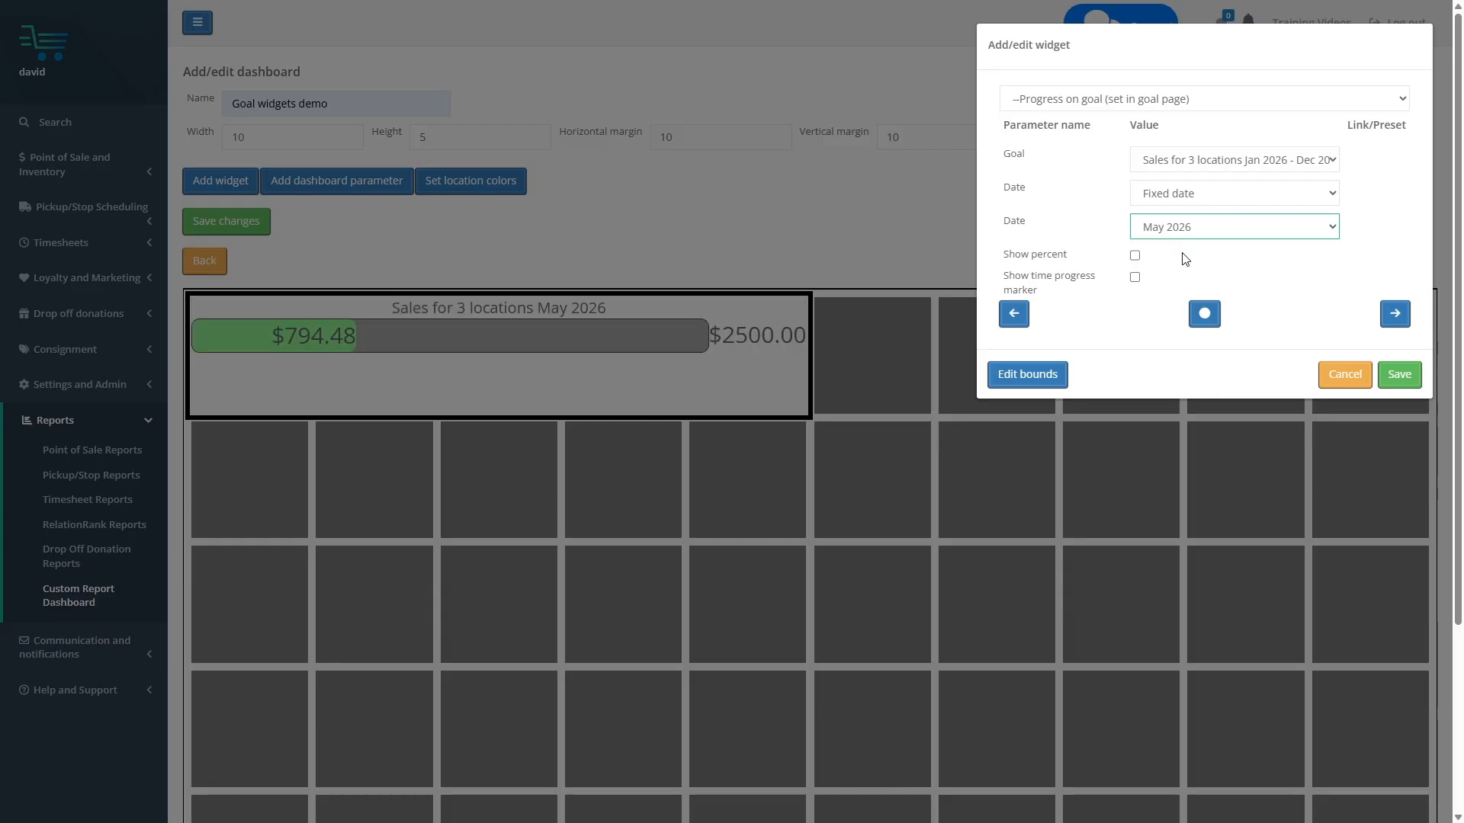
Step: Switch the widget's goal to Sales for 3 locations Apr 2026 - Jul 2026
{"action": "left_click", "coordinate": [1212, 159]}
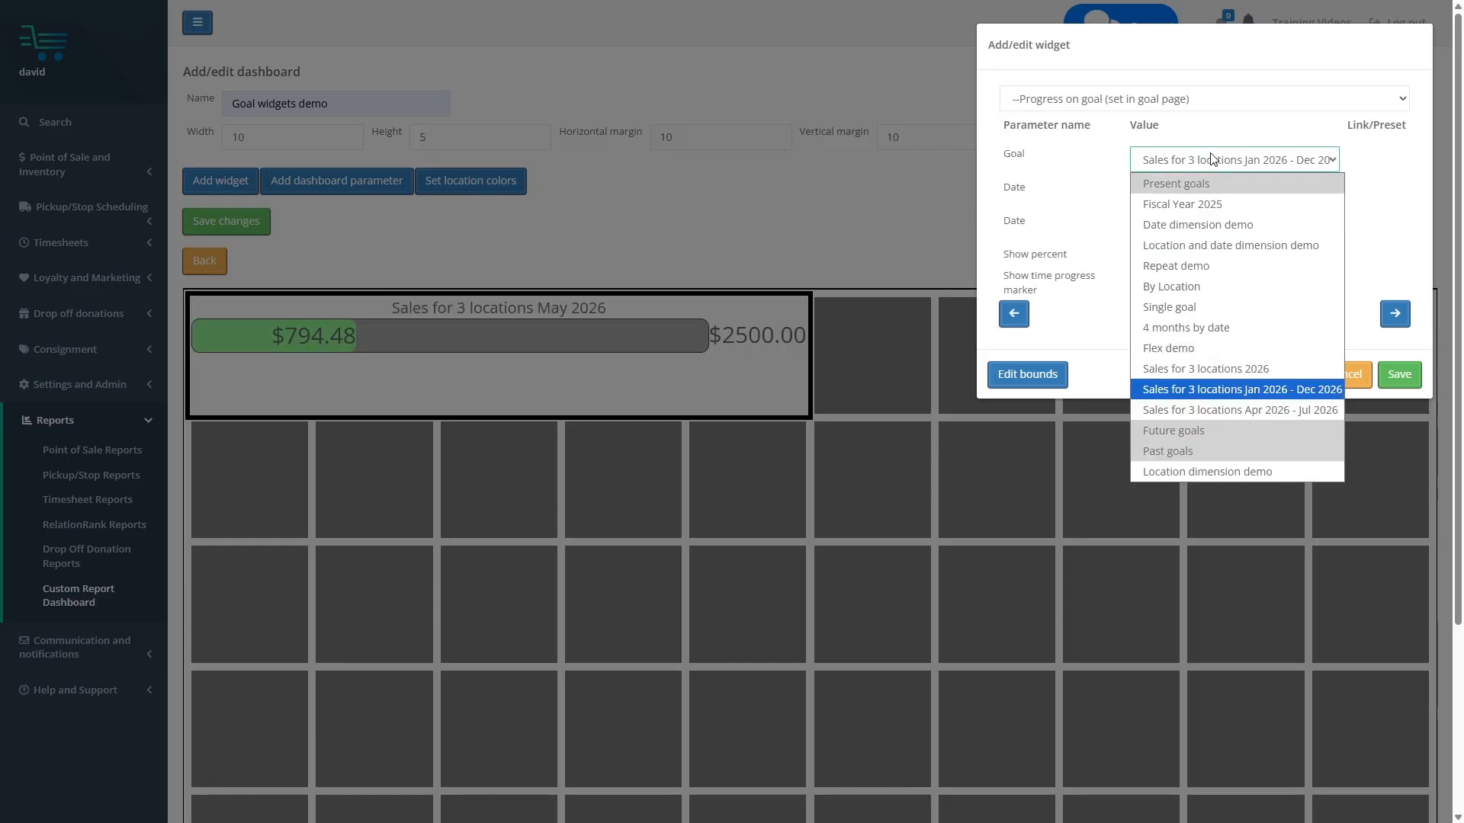
{"action": "left_click", "coordinate": [1215, 413]}
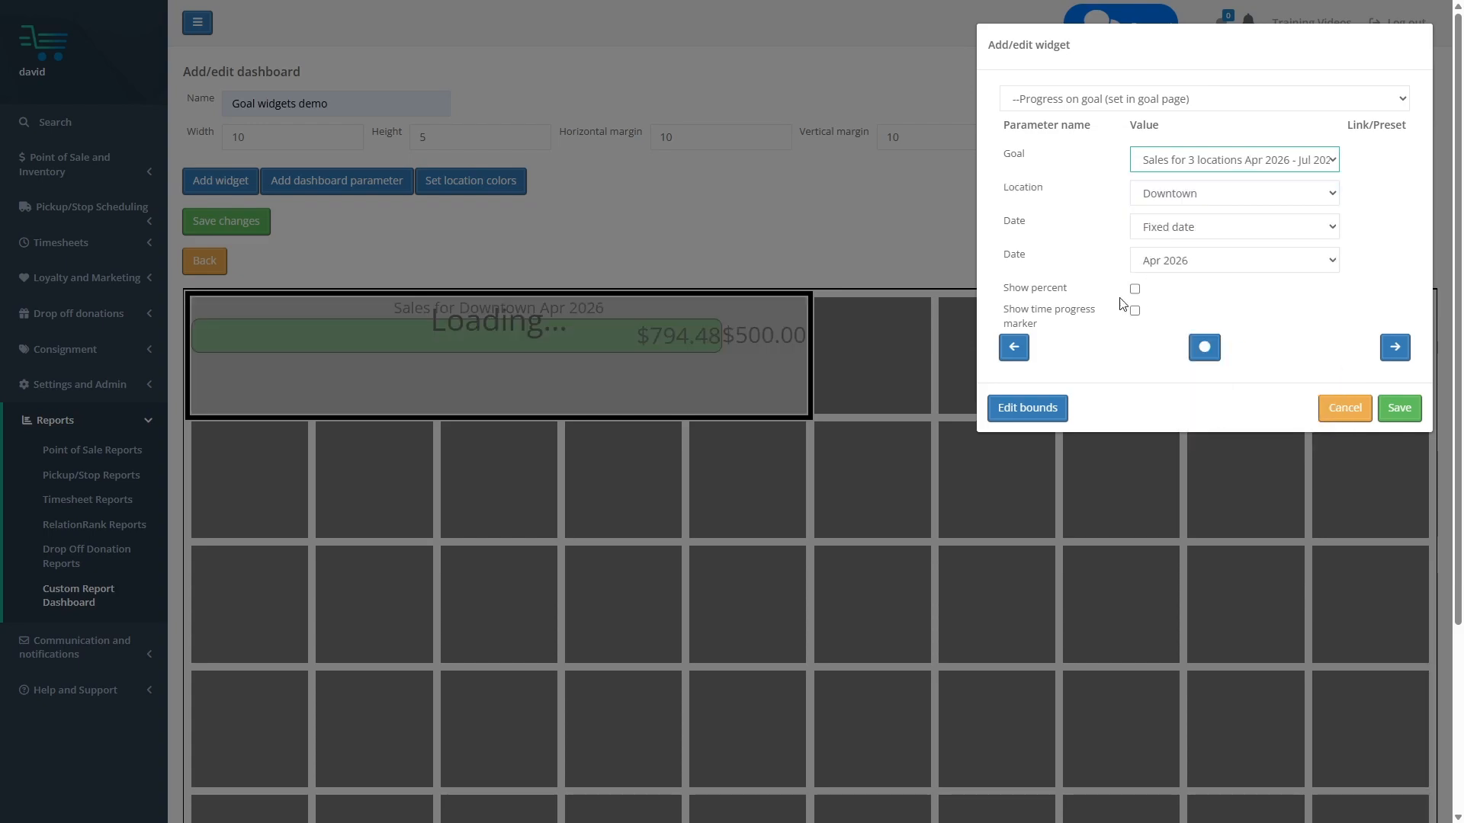
{"action": "left_click_drag", "start_coordinate": [1015, 199], "coordinate": [1031, 214]}
{"action": "left_click", "coordinate": [1067, 224]}
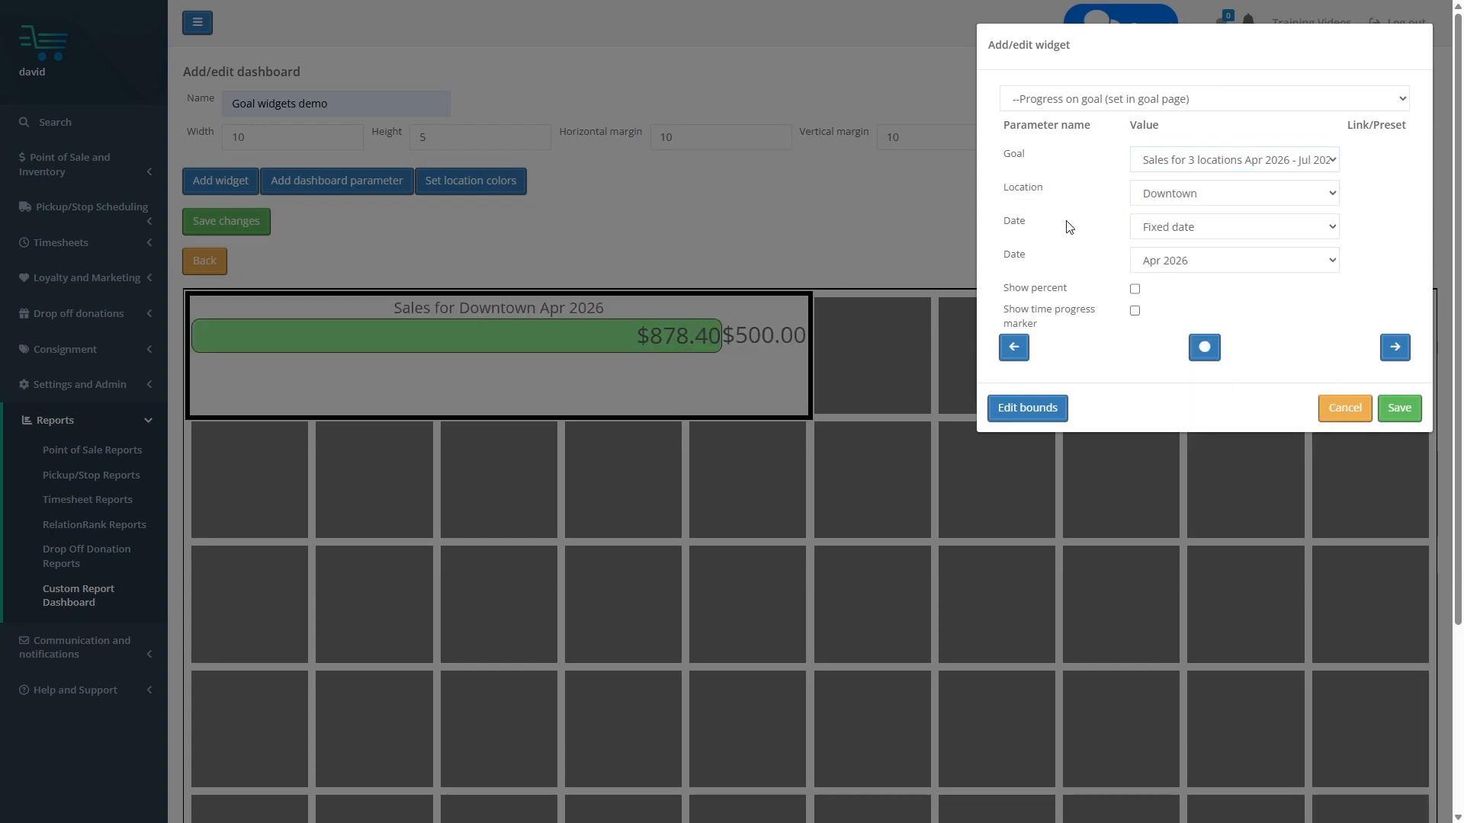
Step: Set the goal widget's date to Current (day/month/year) and preview the Eastside and Downtown locations
{"action": "left_click", "coordinate": [1171, 192]}
{"action": "left_click", "coordinate": [1162, 240]}
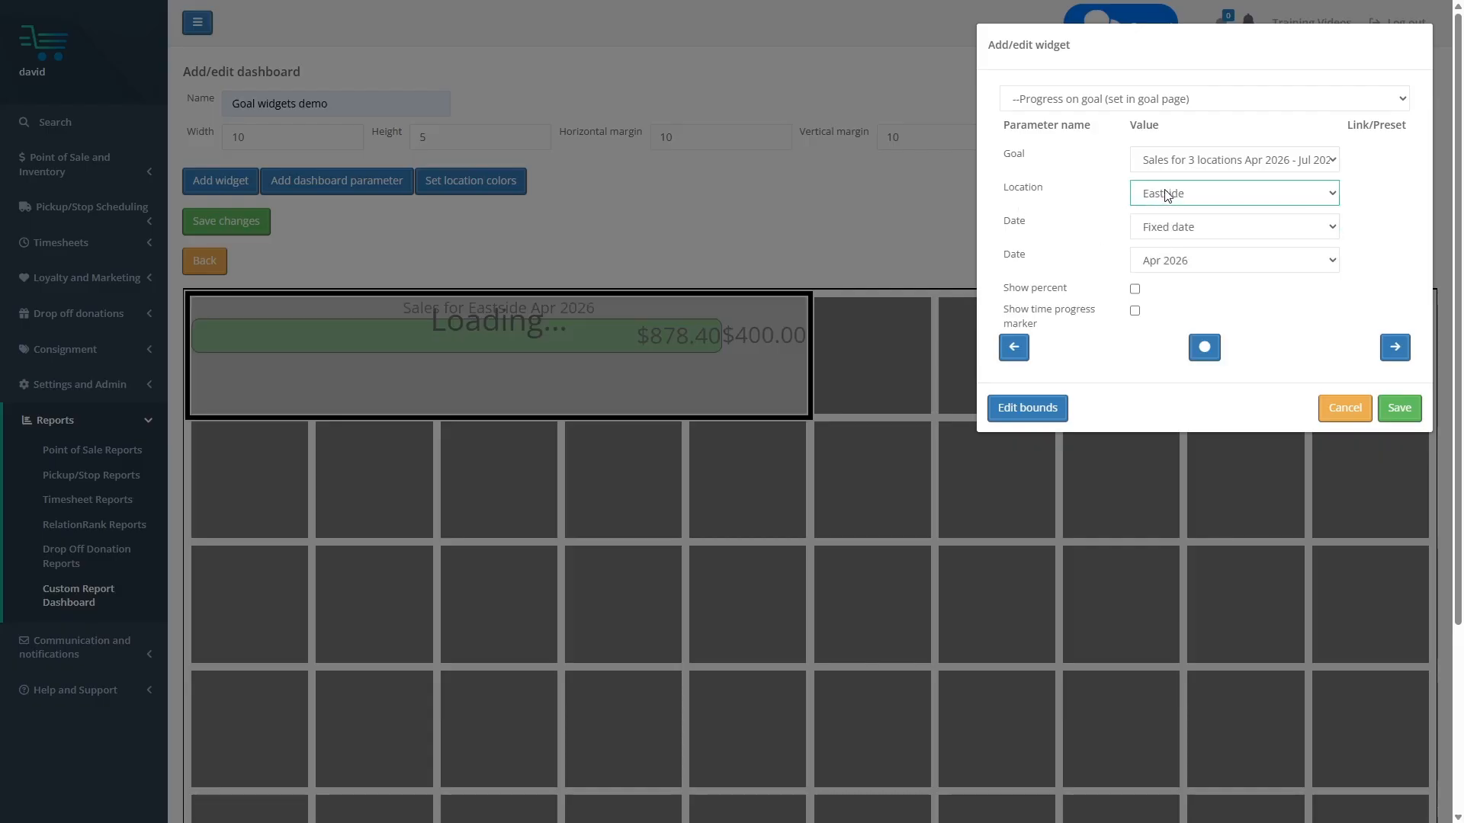
{"action": "left_click", "coordinate": [1207, 229]}
{"action": "left_click", "coordinate": [1187, 246]}
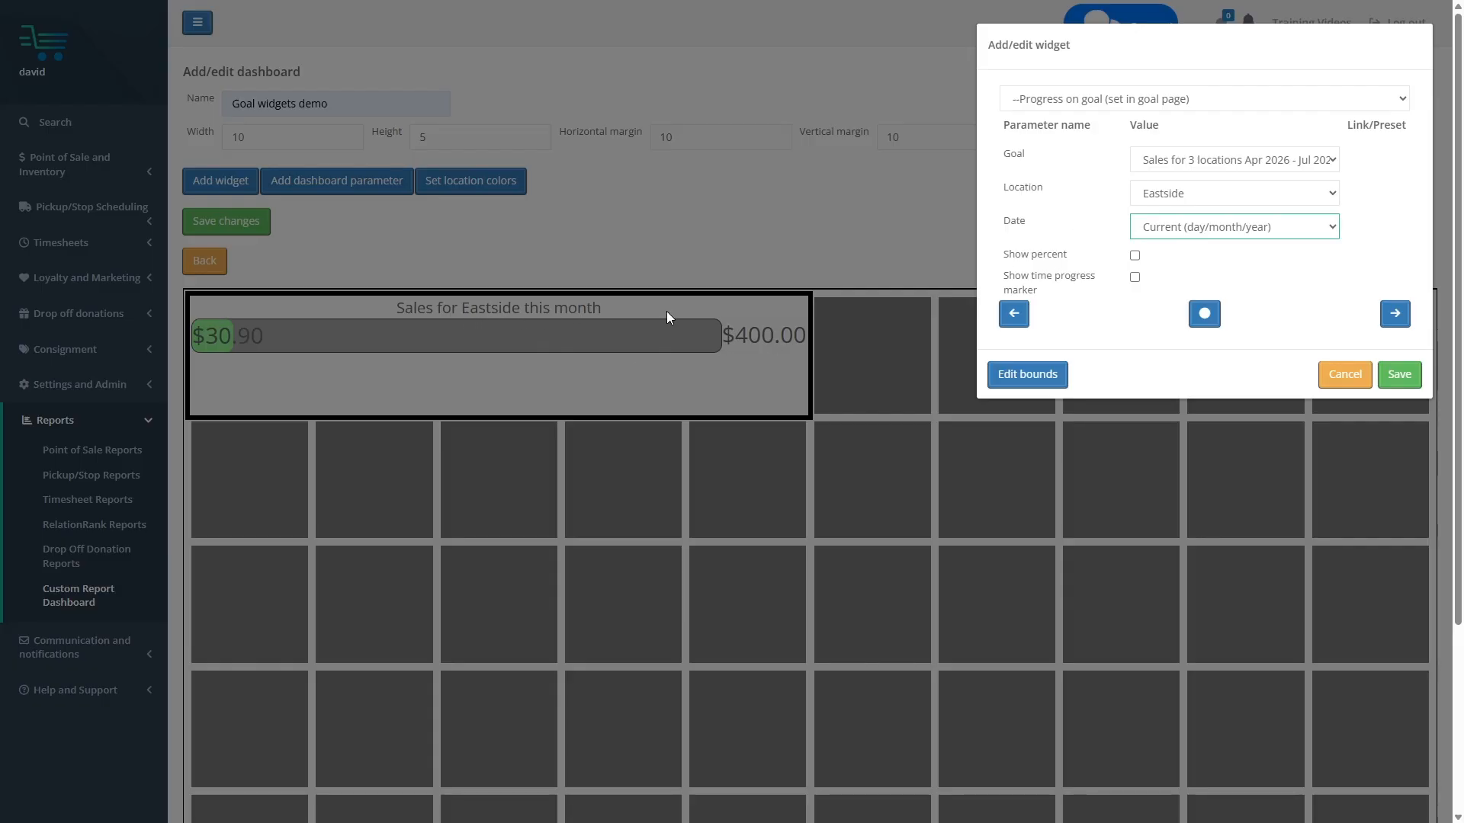
{"action": "left_click", "coordinate": [1168, 191]}
{"action": "left_click", "coordinate": [1173, 215]}
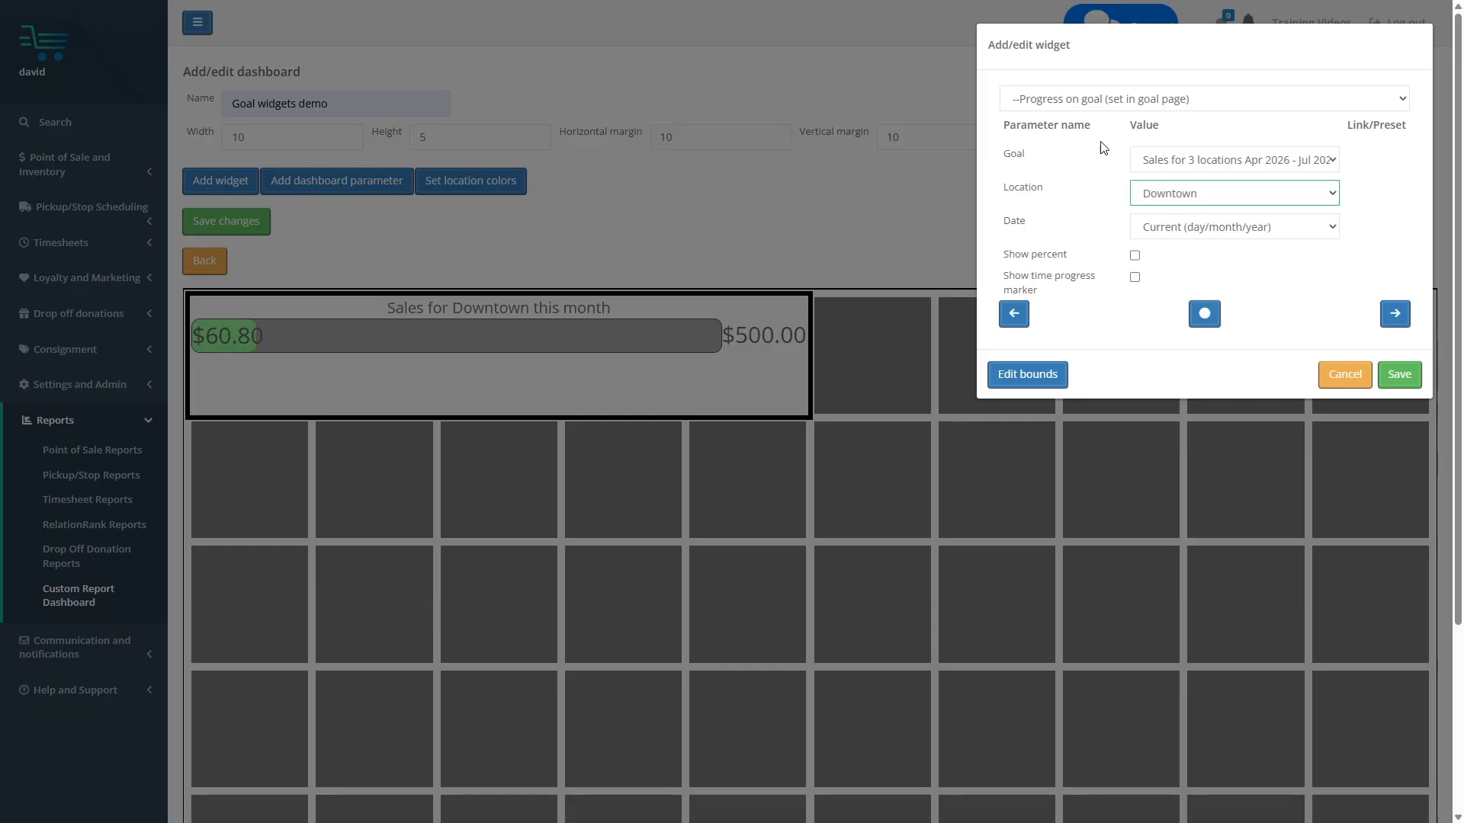
Step: Change the widget type to Daily progress on goal and set its height to 3
{"action": "left_click", "coordinate": [1123, 104]}
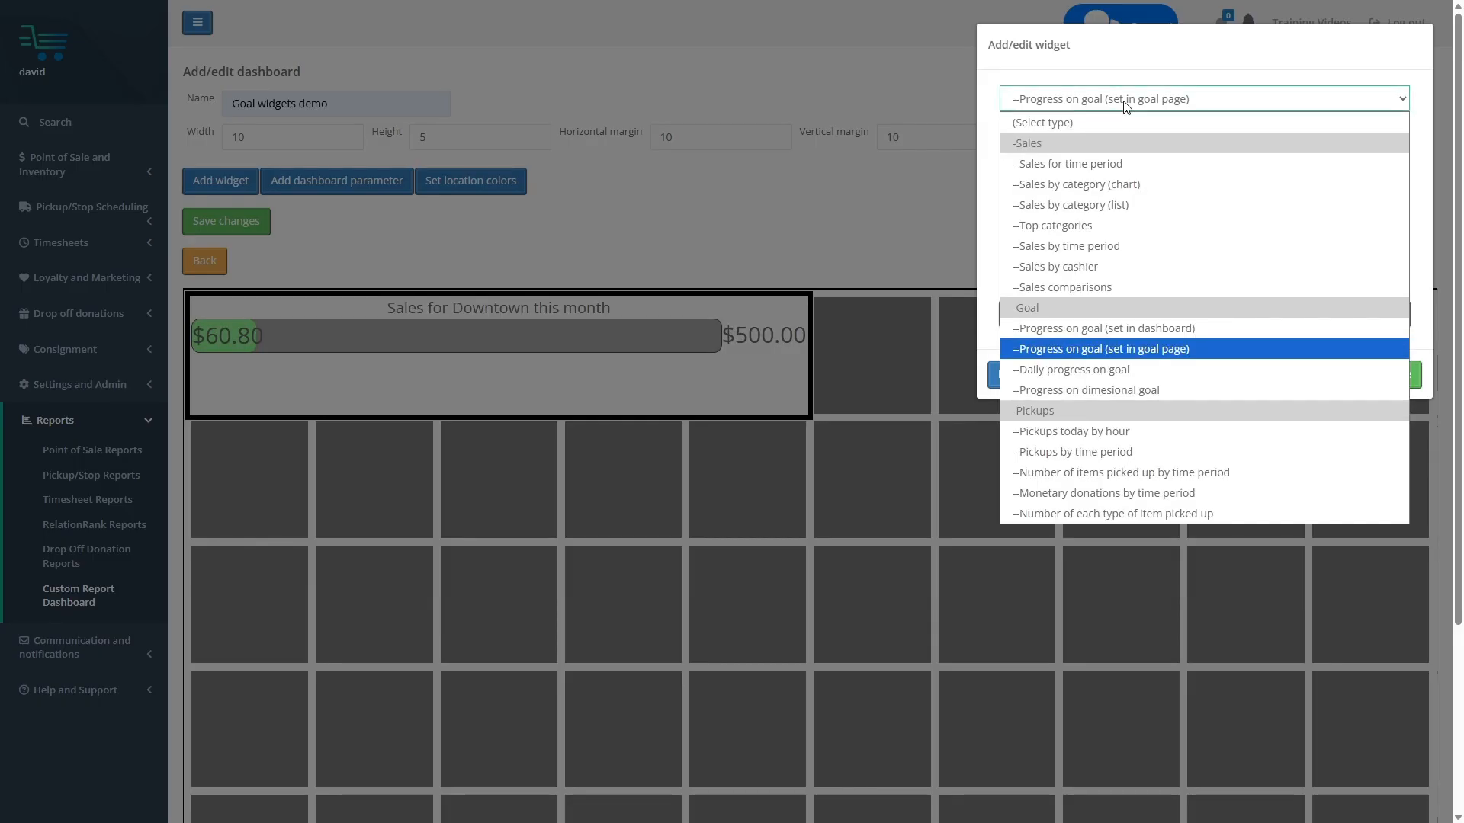
{"action": "left_click", "coordinate": [1081, 376]}
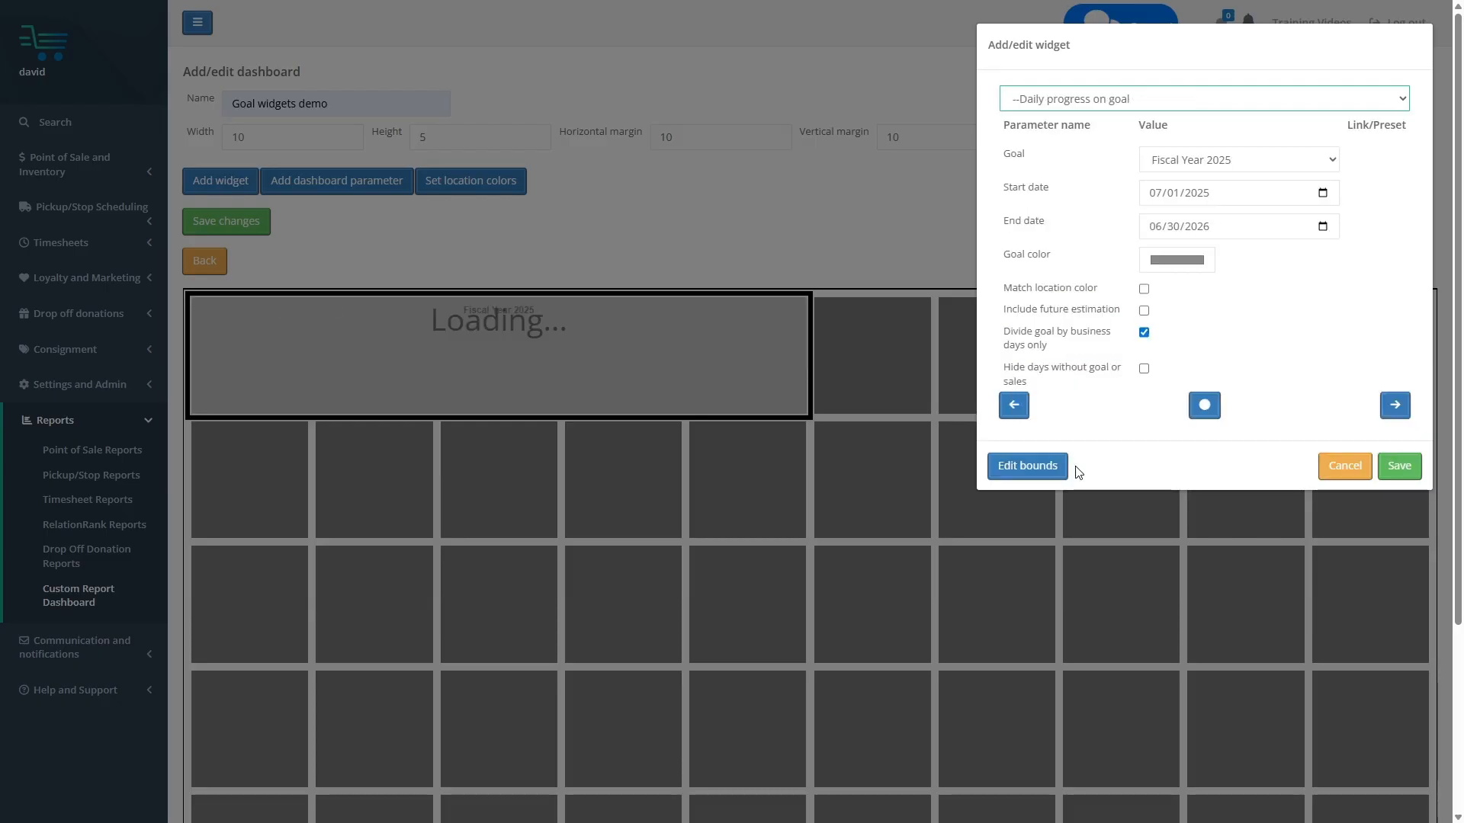
{"action": "left_click", "coordinate": [1027, 466]}
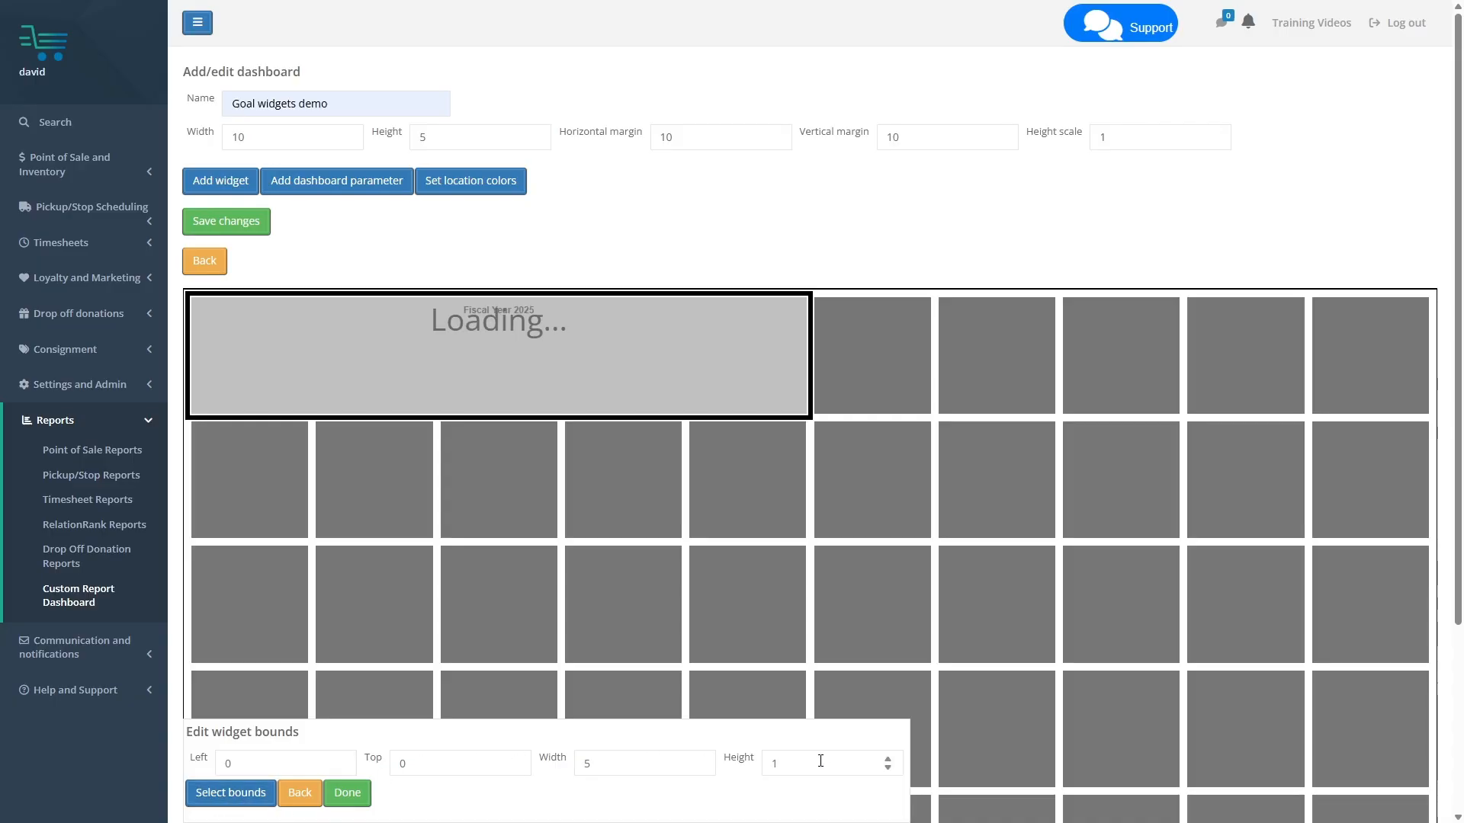
{"action": "left_click", "coordinate": [888, 760]}
{"action": "left_click", "coordinate": [888, 760]}
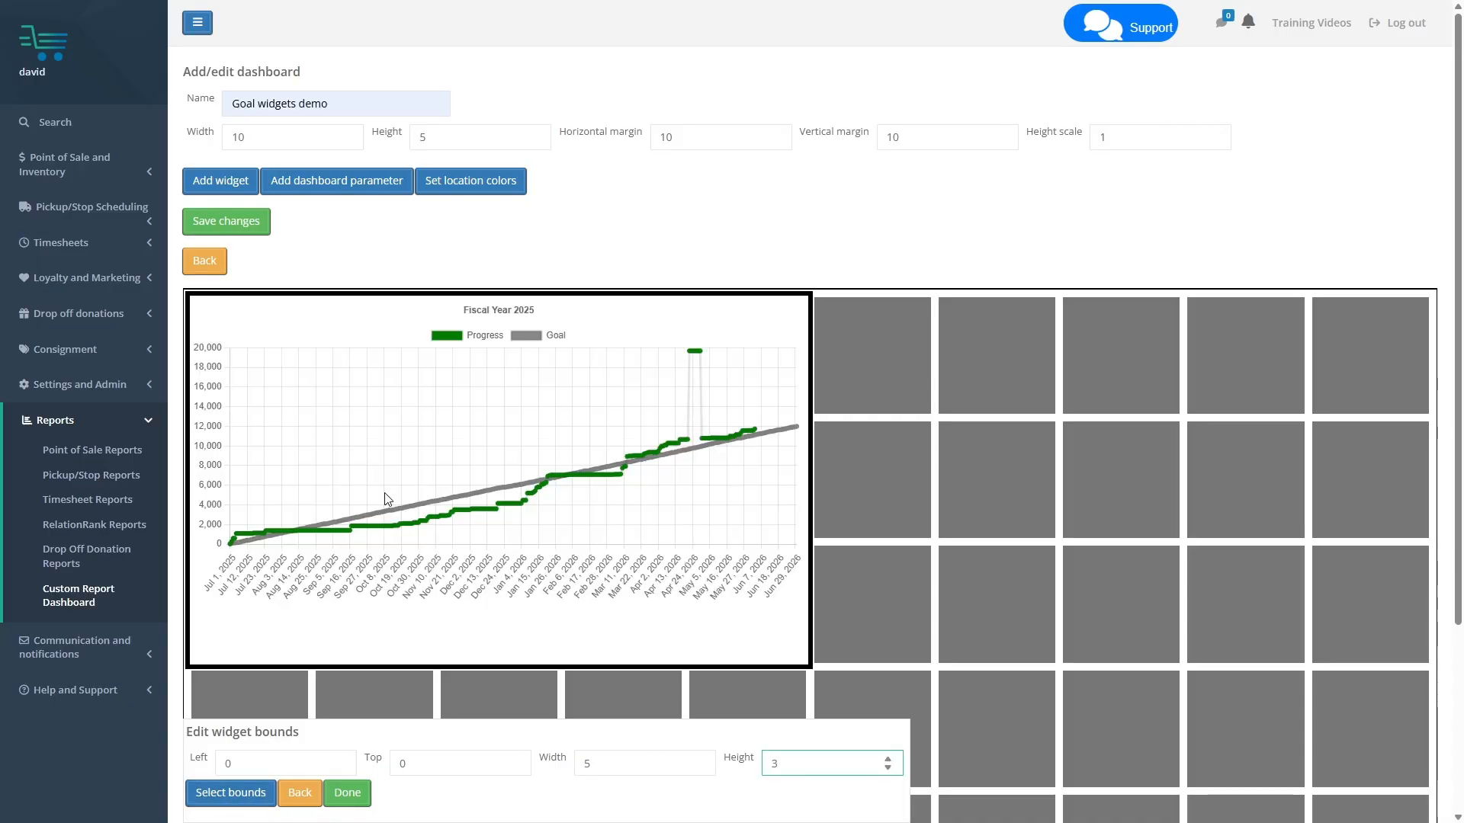
{"action": "left_click", "coordinate": [300, 795]}
{"action": "left_click", "coordinate": [909, 404]}
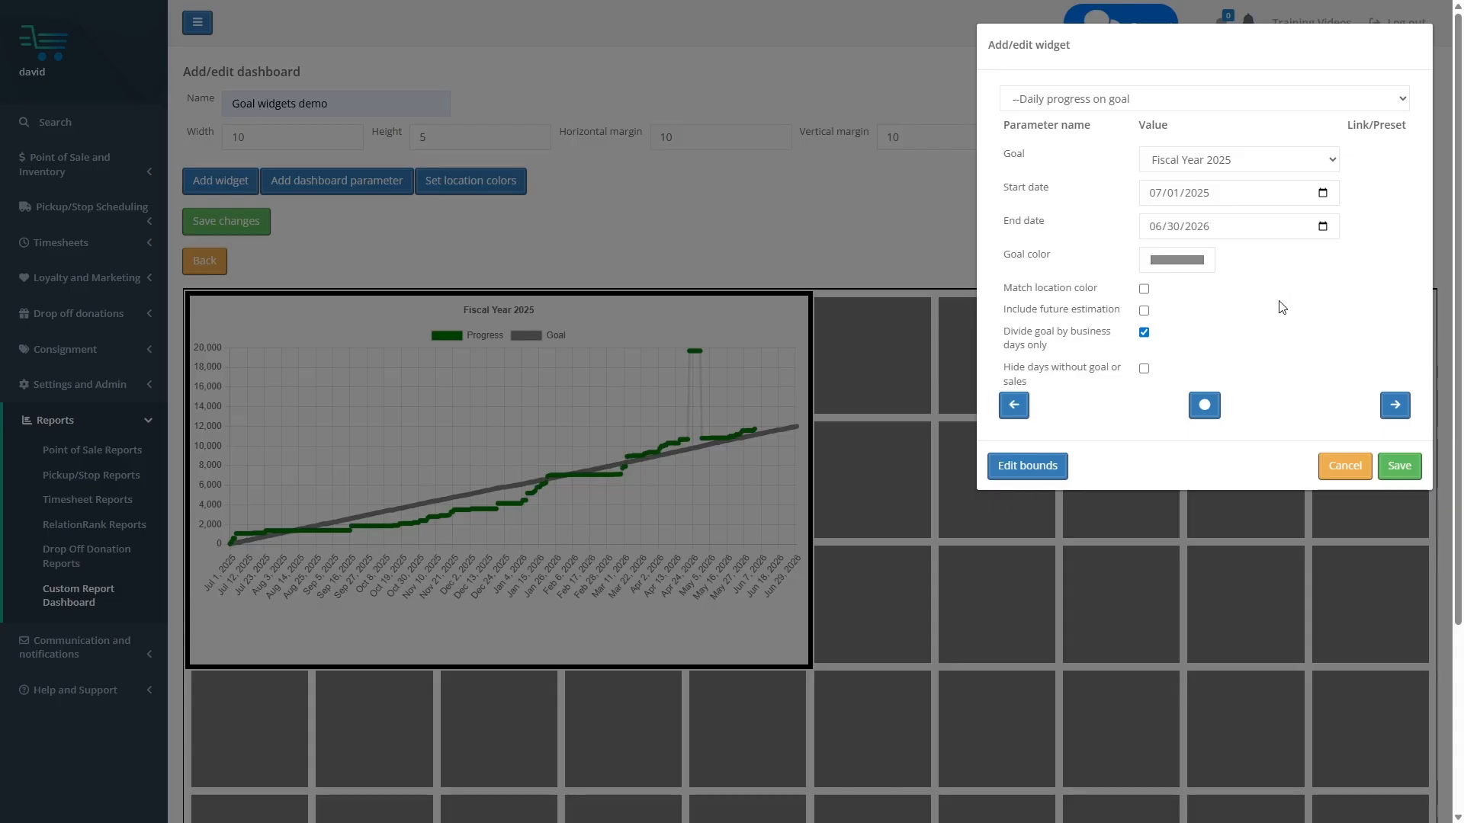
Step: Include a future estimation in the daily progress chart and set the estimation color to red
{"action": "left_click", "coordinate": [1321, 196]}
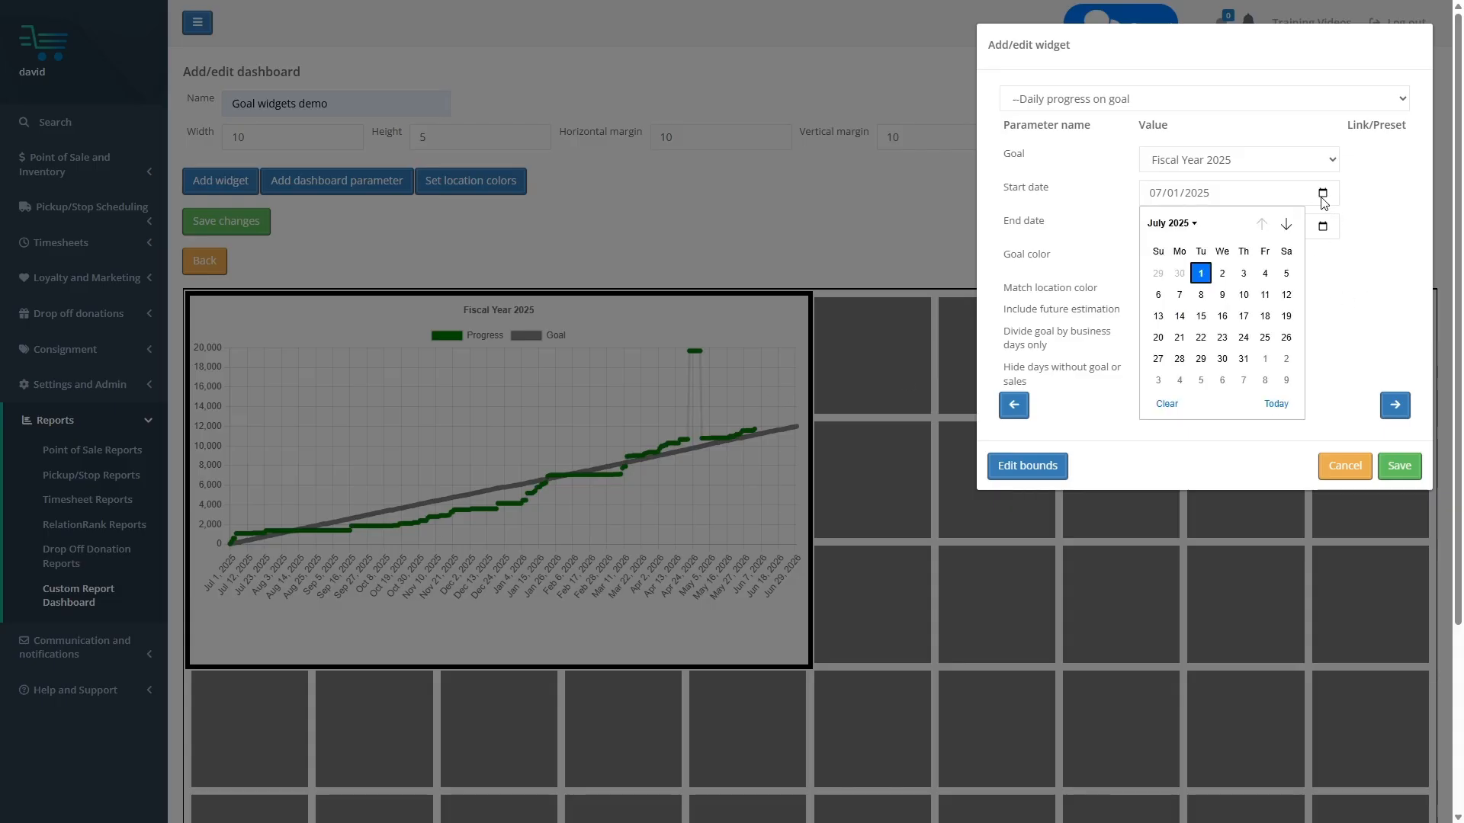
{"action": "left_click", "coordinate": [1352, 192]}
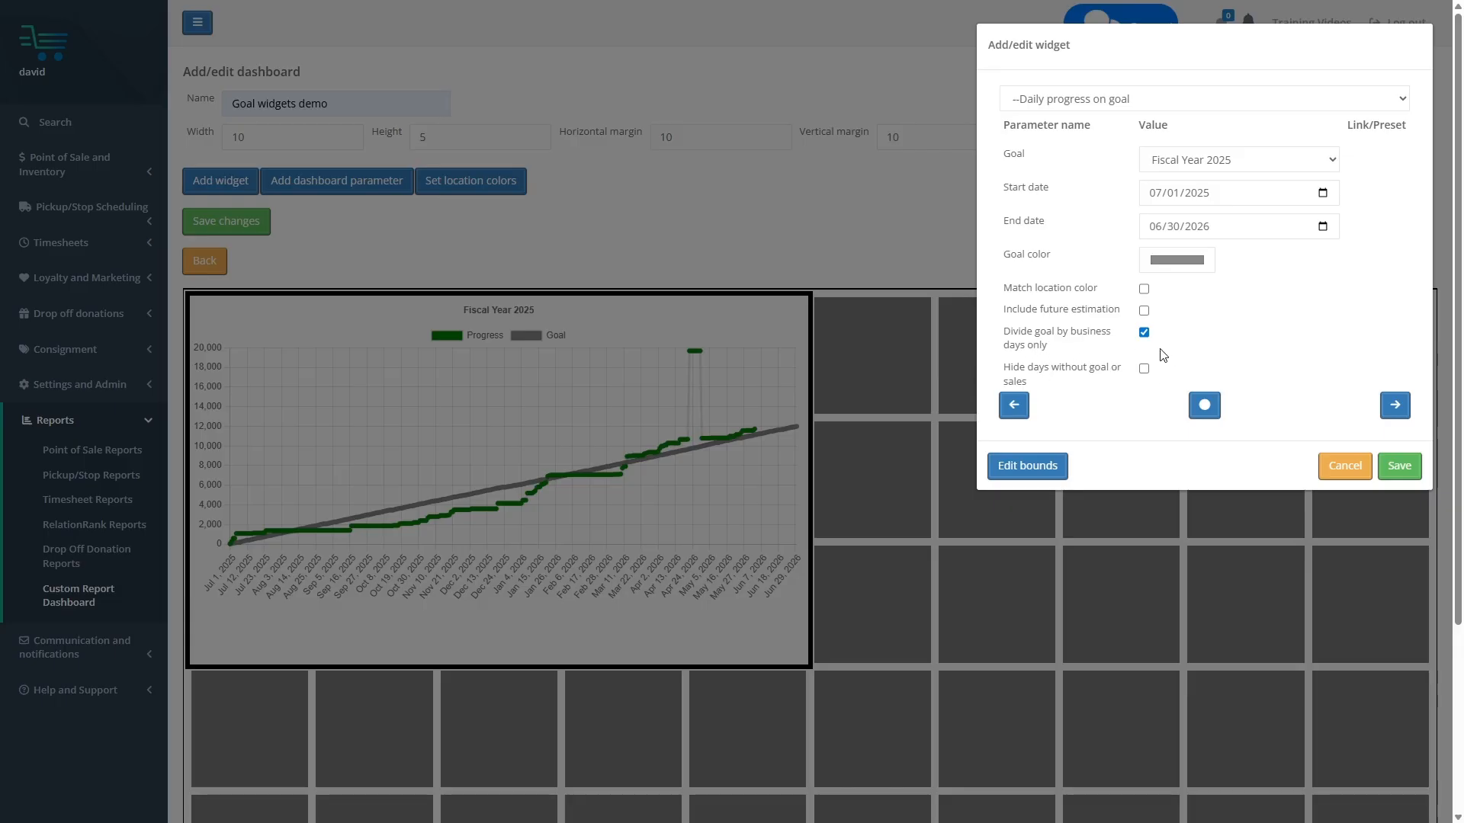
{"action": "left_click", "coordinate": [1144, 311]}
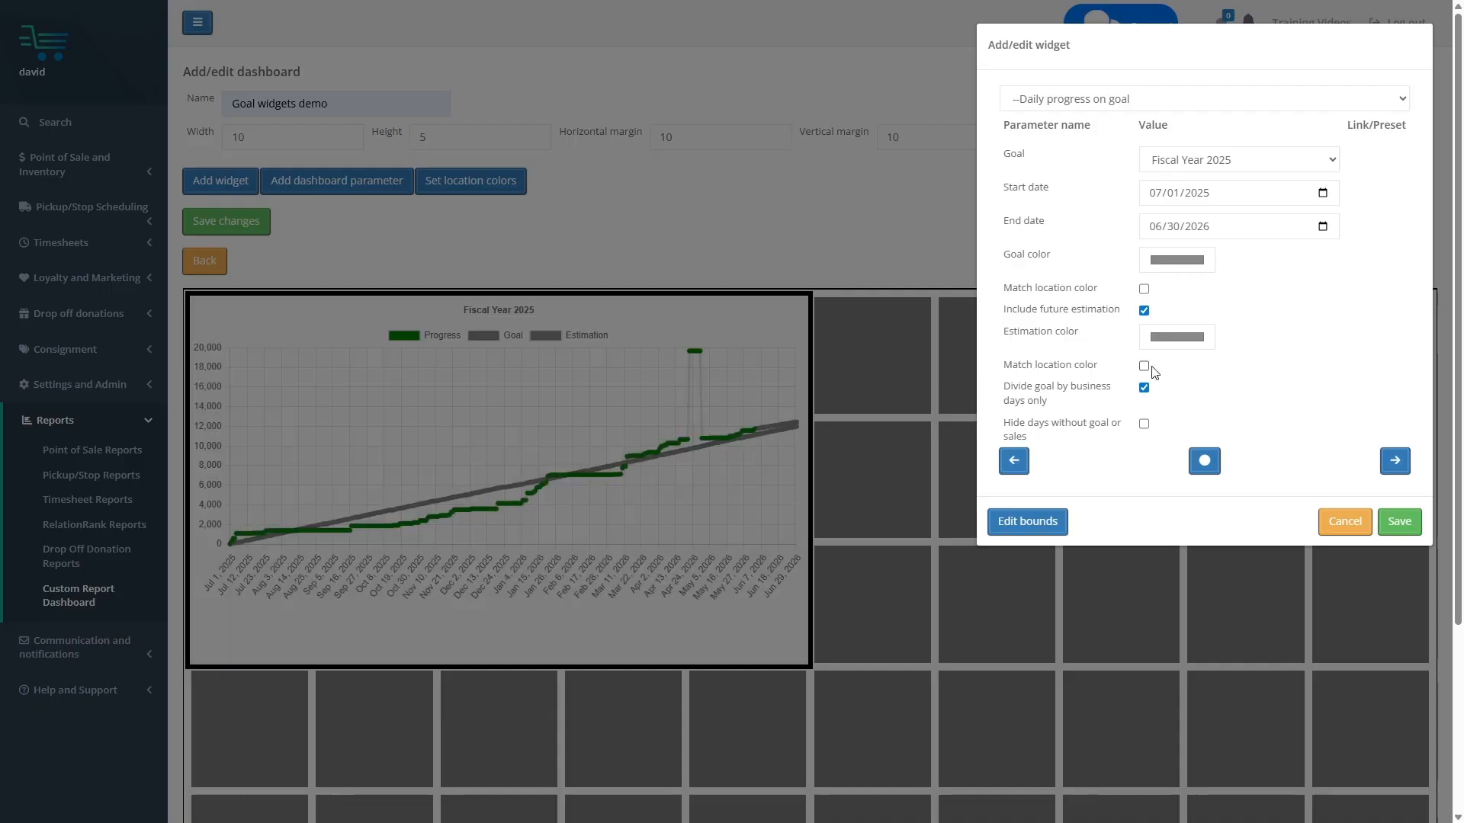
{"action": "left_click", "coordinate": [1176, 340]}
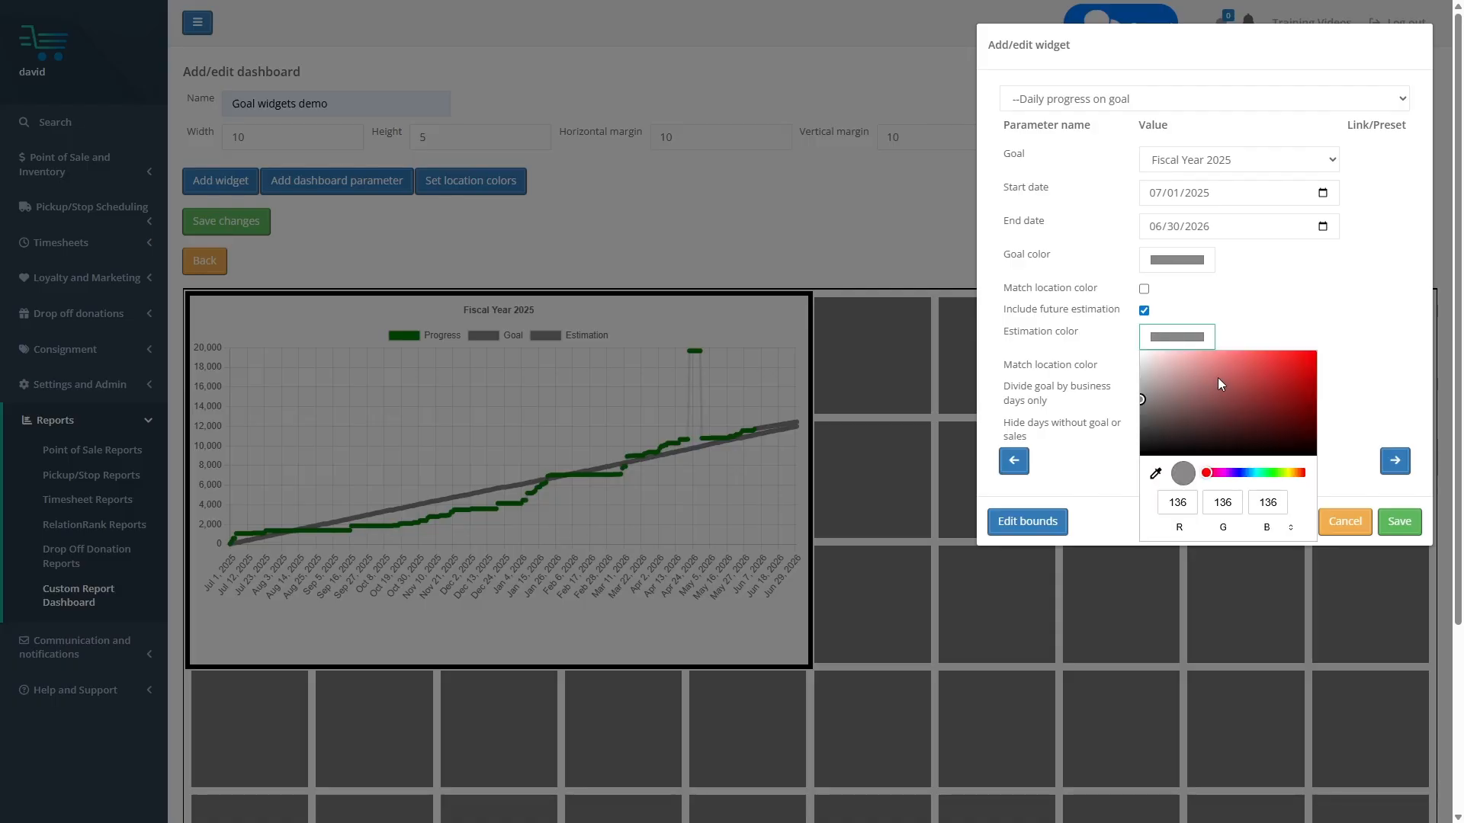
{"action": "left_click_drag", "start_coordinate": [1218, 379], "coordinate": [1296, 349]}
{"action": "left_click", "coordinate": [1137, 386]}
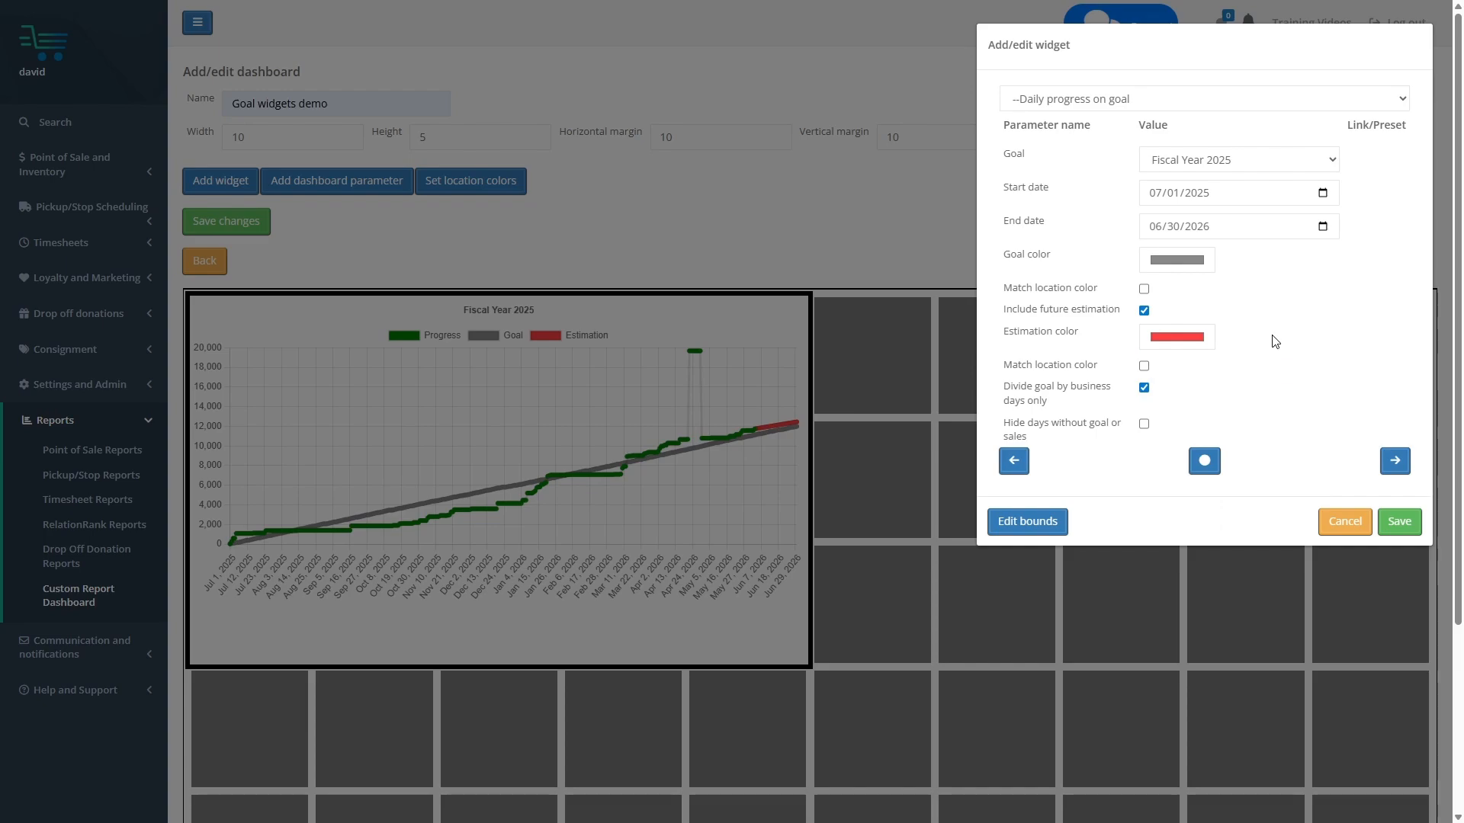
Step: Change the widget type to Progress on dimesional goal and select the goal Sales for 3 locations 2026
{"action": "left_click", "coordinate": [1096, 99]}
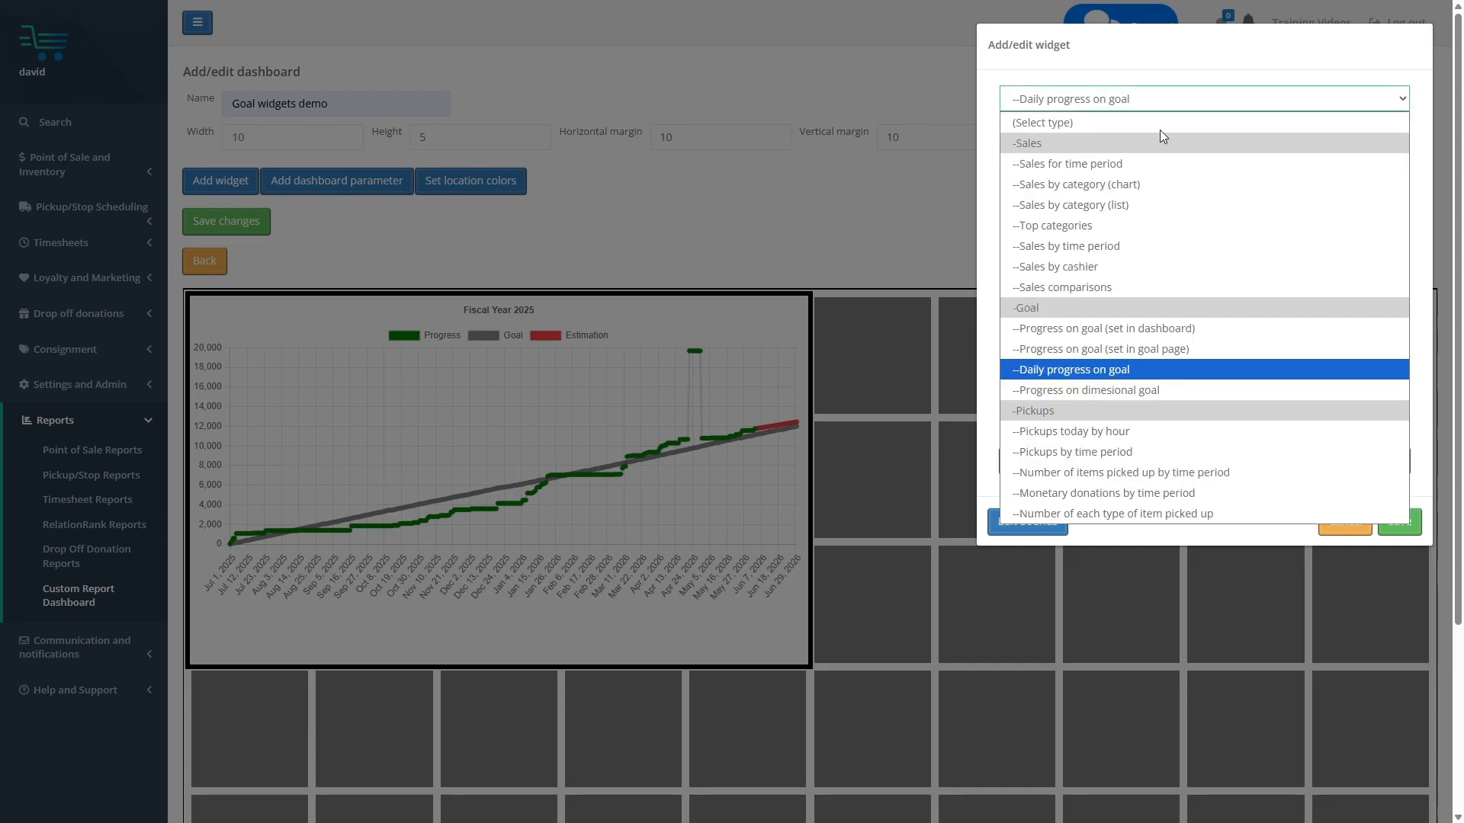
{"action": "left_click", "coordinate": [1110, 390]}
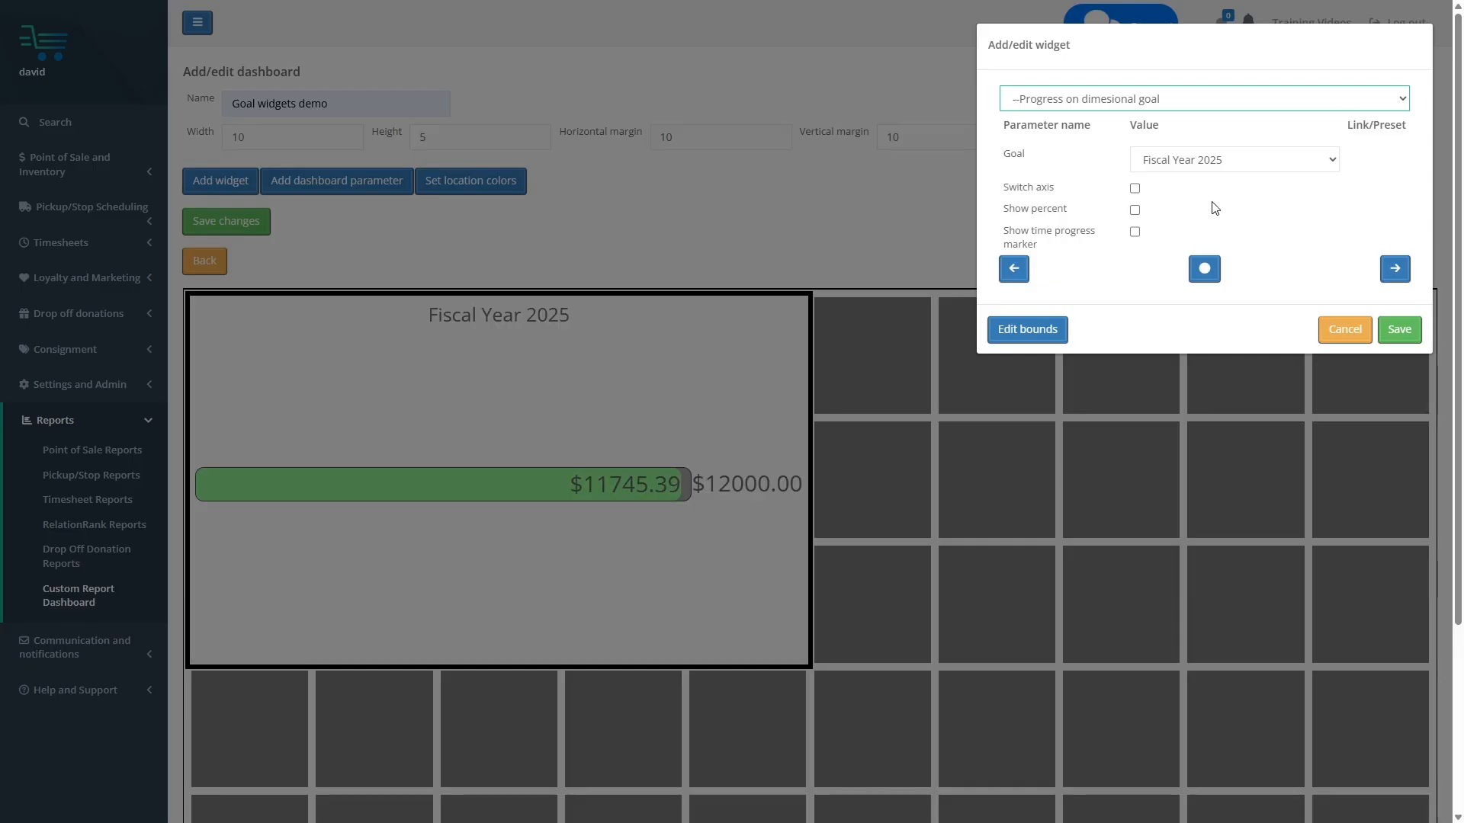
{"action": "left_click", "coordinate": [1217, 160]}
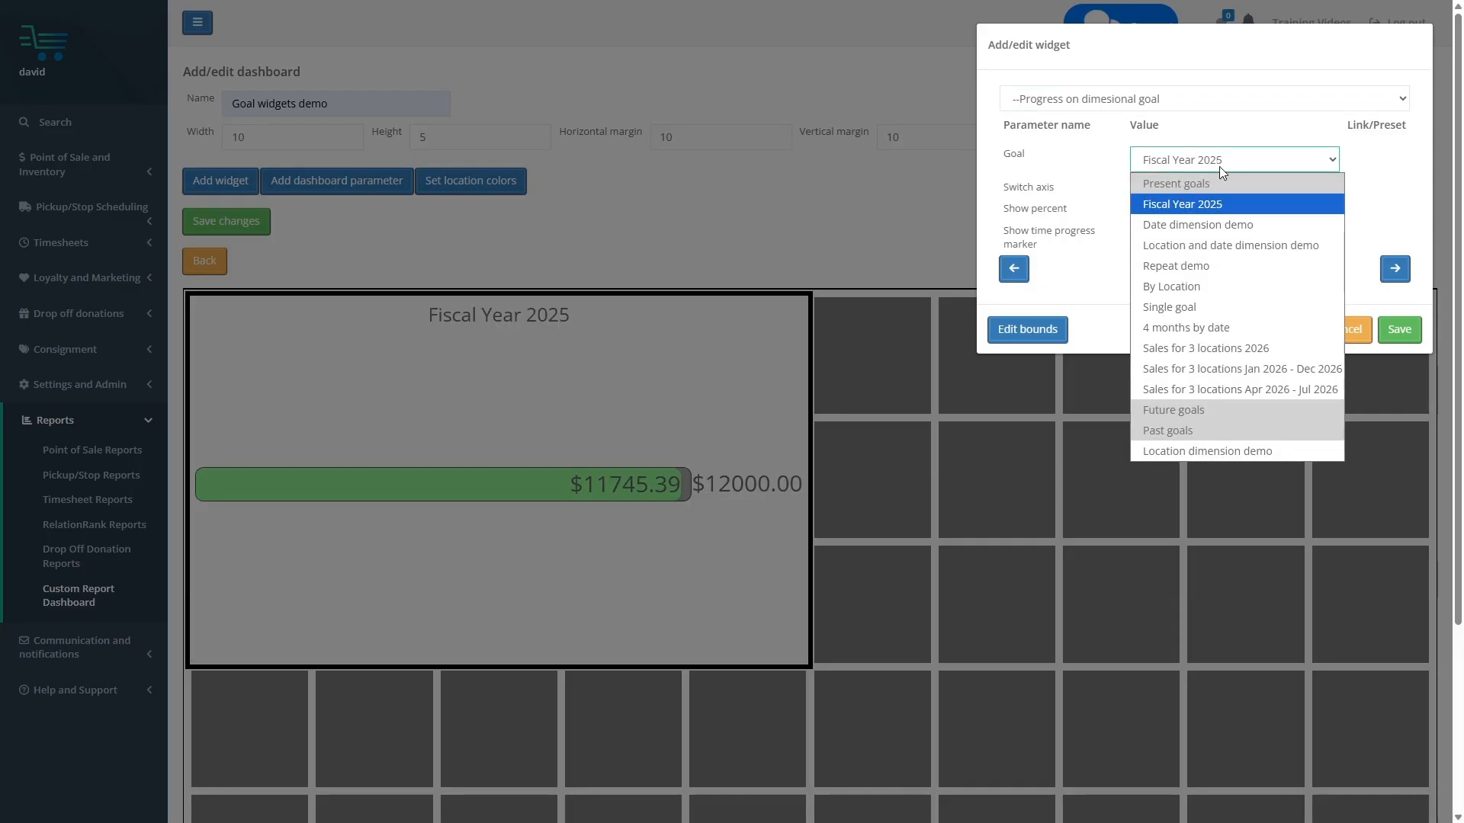
{"action": "left_click", "coordinate": [1234, 347]}
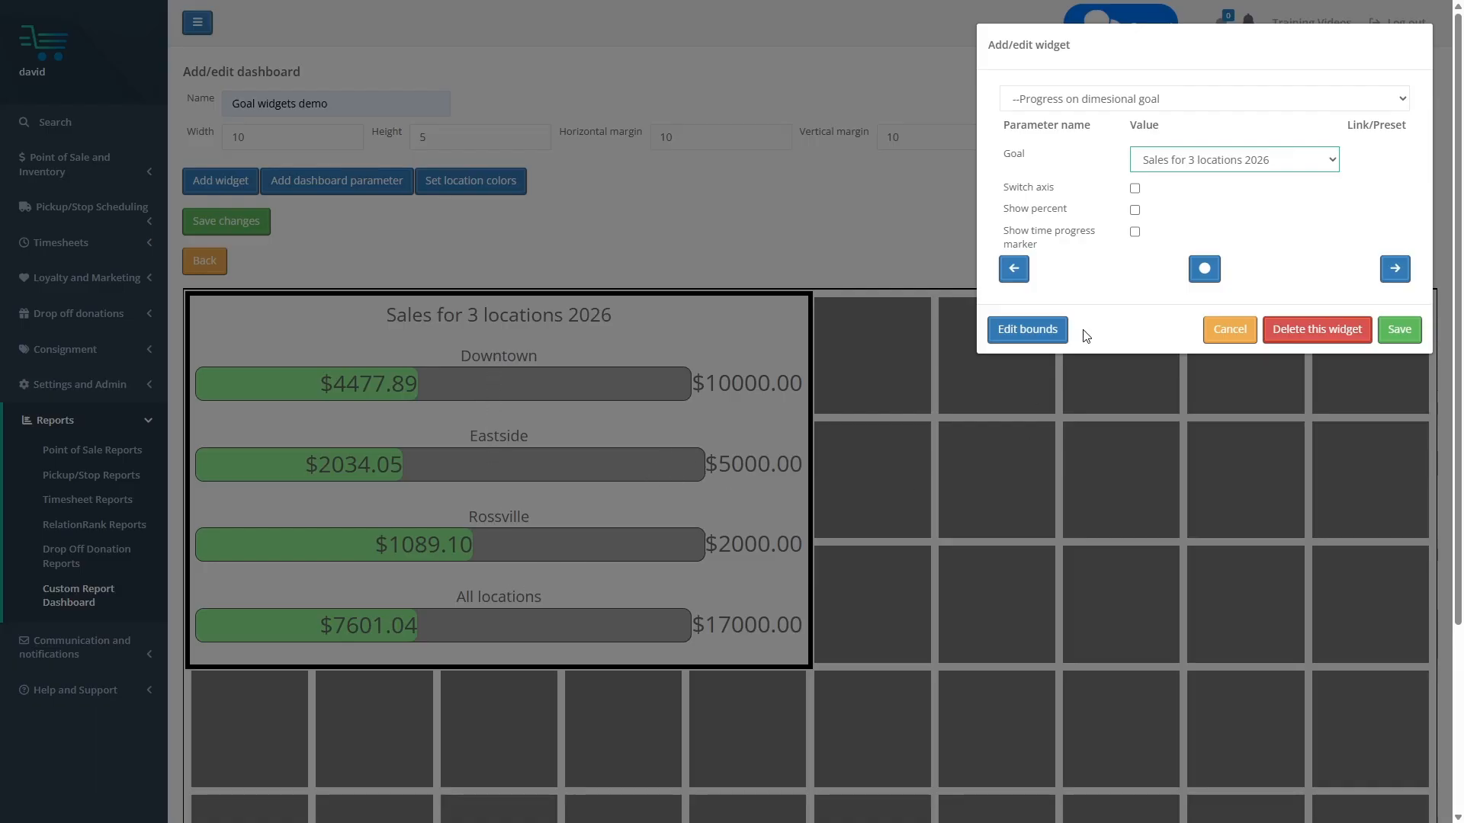
Step: Switch the goal to Sales for 3 locations Apr 2026 - Jul 2026 and enlarge the widget to the full 10 by 5 grid
{"action": "left_click", "coordinate": [1211, 168]}
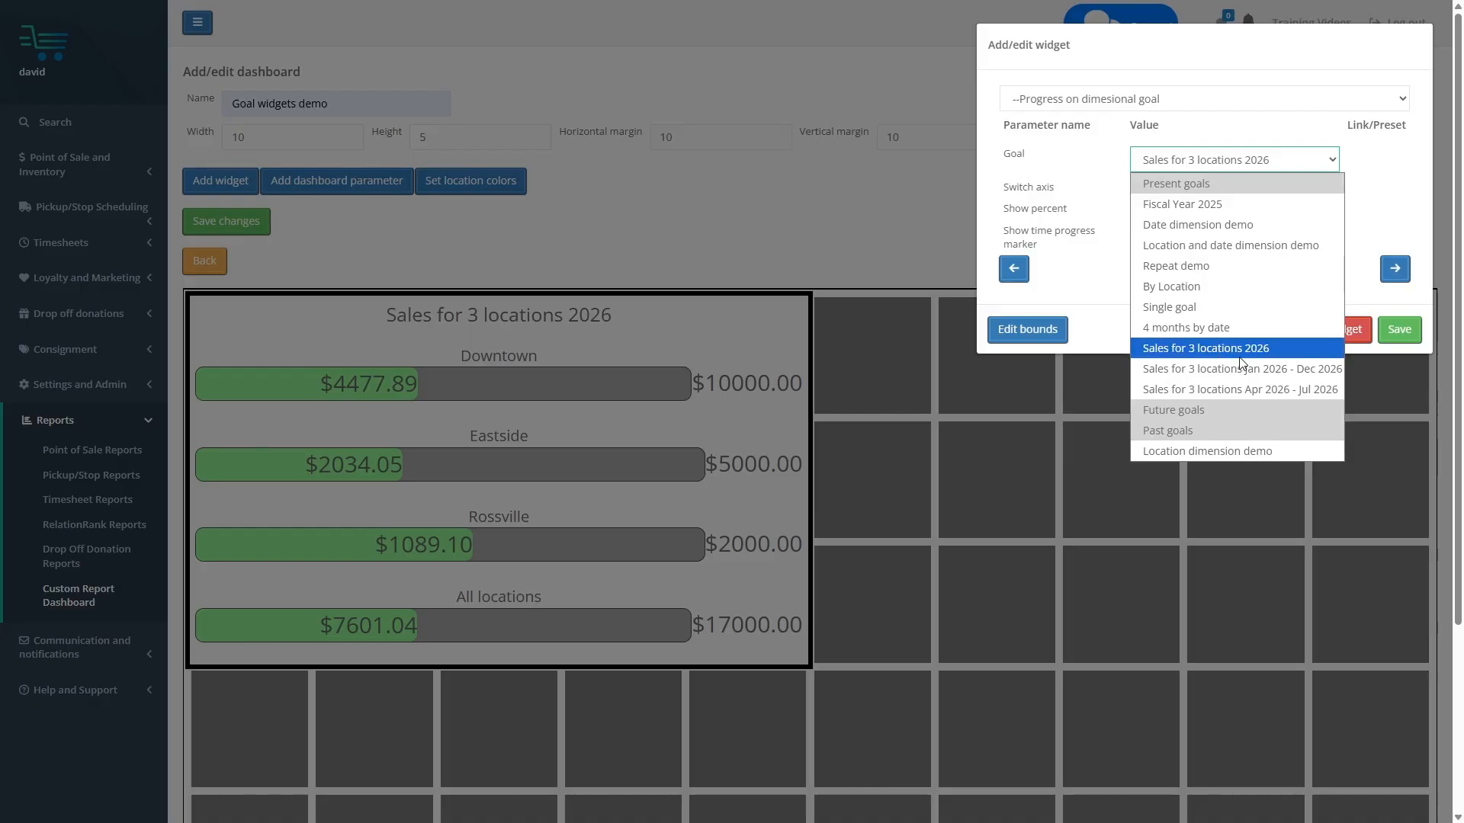
{"action": "left_click", "coordinate": [1254, 389]}
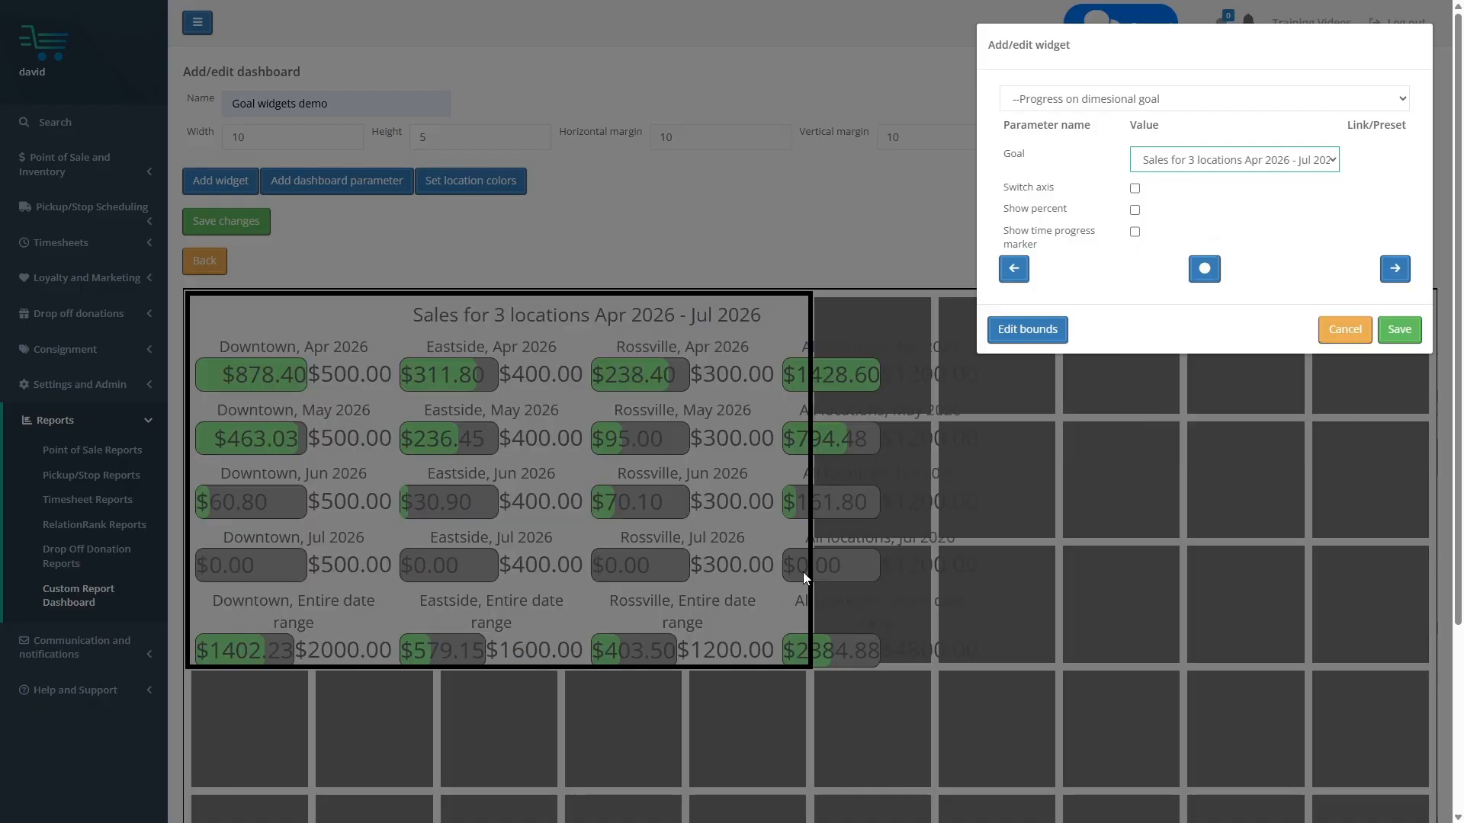
{"action": "left_click", "coordinate": [1027, 329]}
{"action": "scroll", "coordinate": [332, 741], "scroll_direction": "down", "scroll_amount": 3}
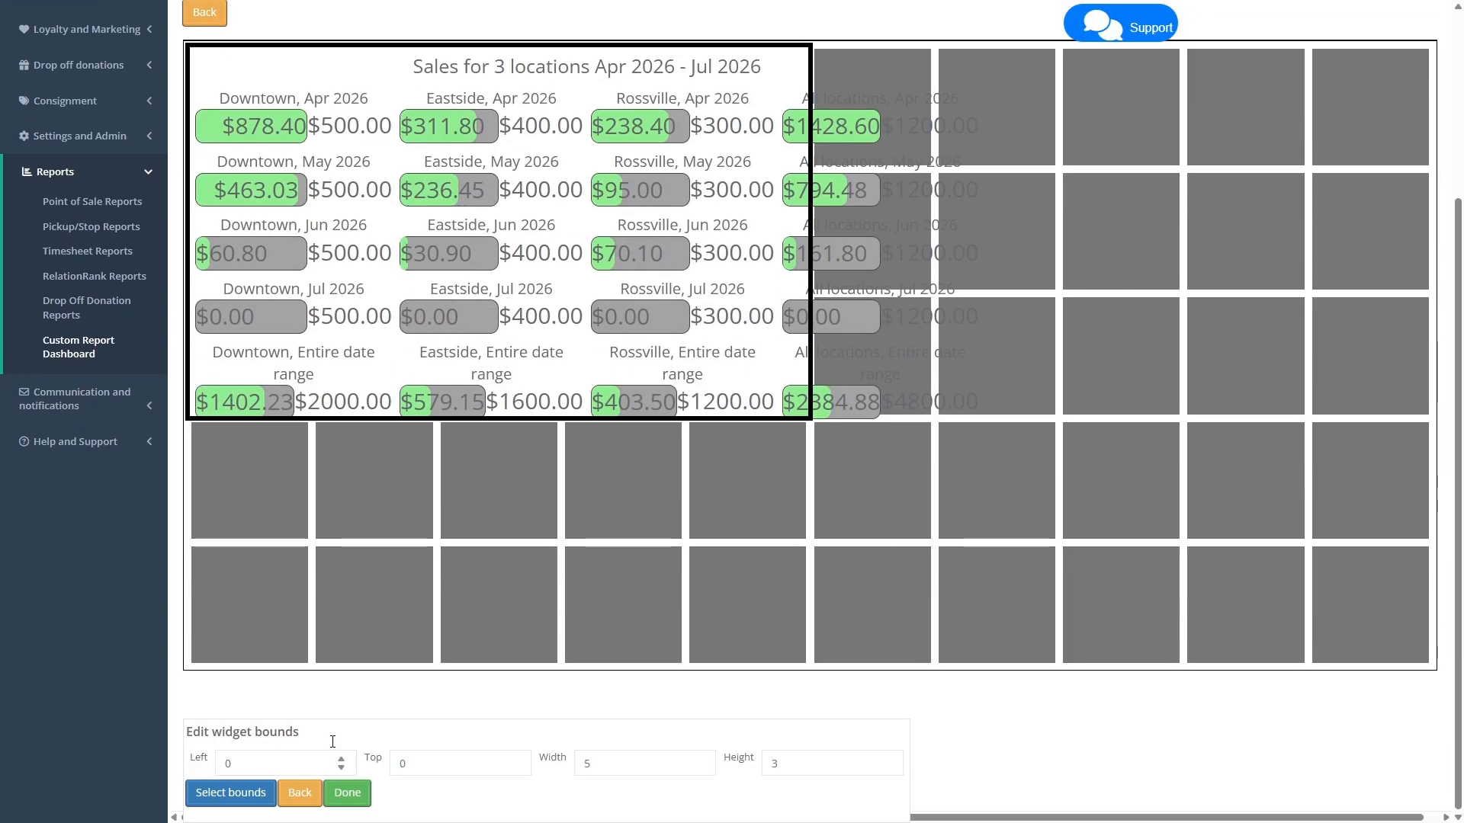
{"action": "left_click", "coordinate": [230, 793]}
{"action": "left_click", "coordinate": [255, 161]}
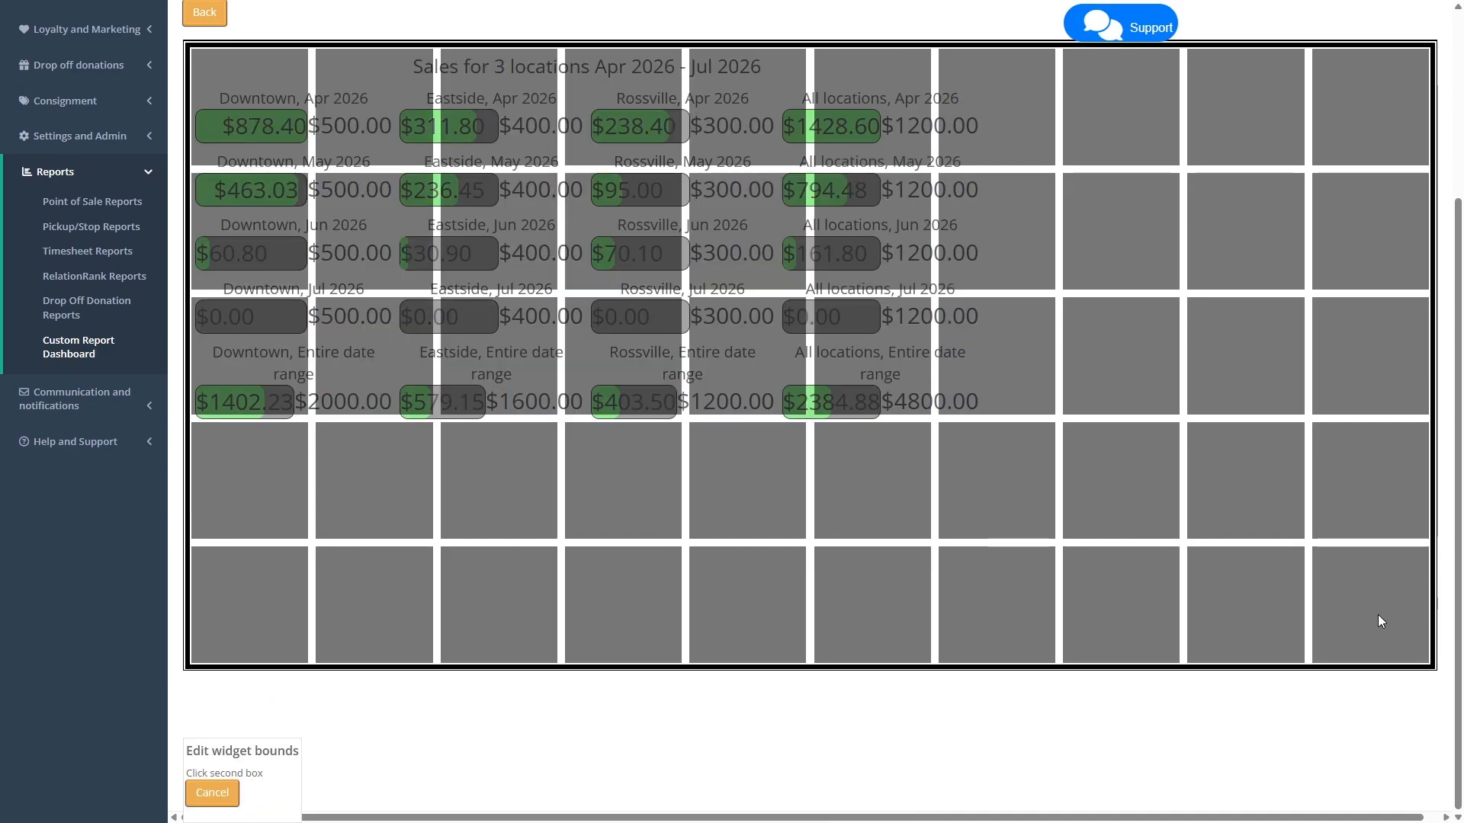
{"action": "left_click", "coordinate": [1378, 615]}
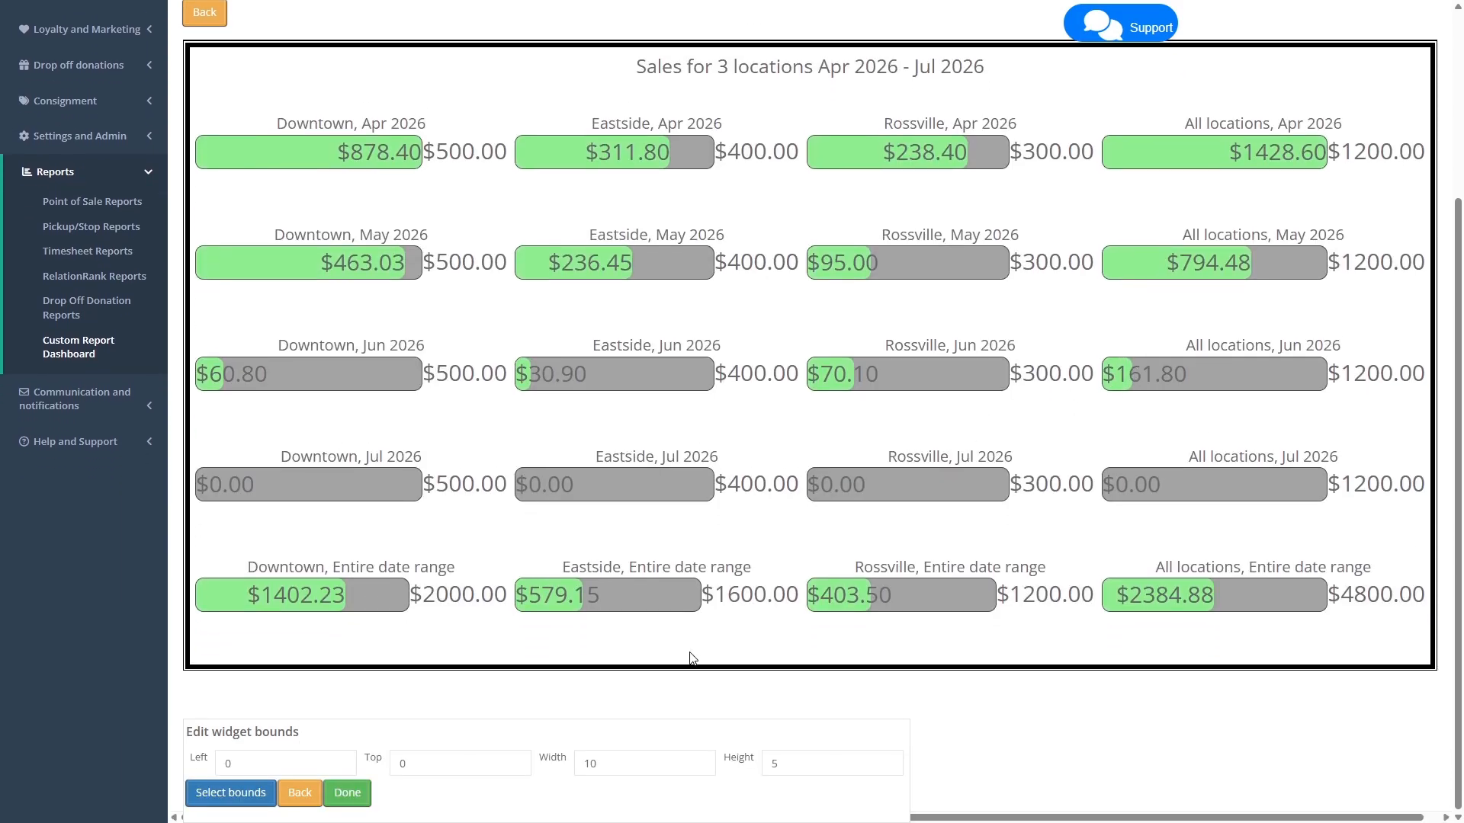
{"action": "left_click", "coordinate": [299, 798]}
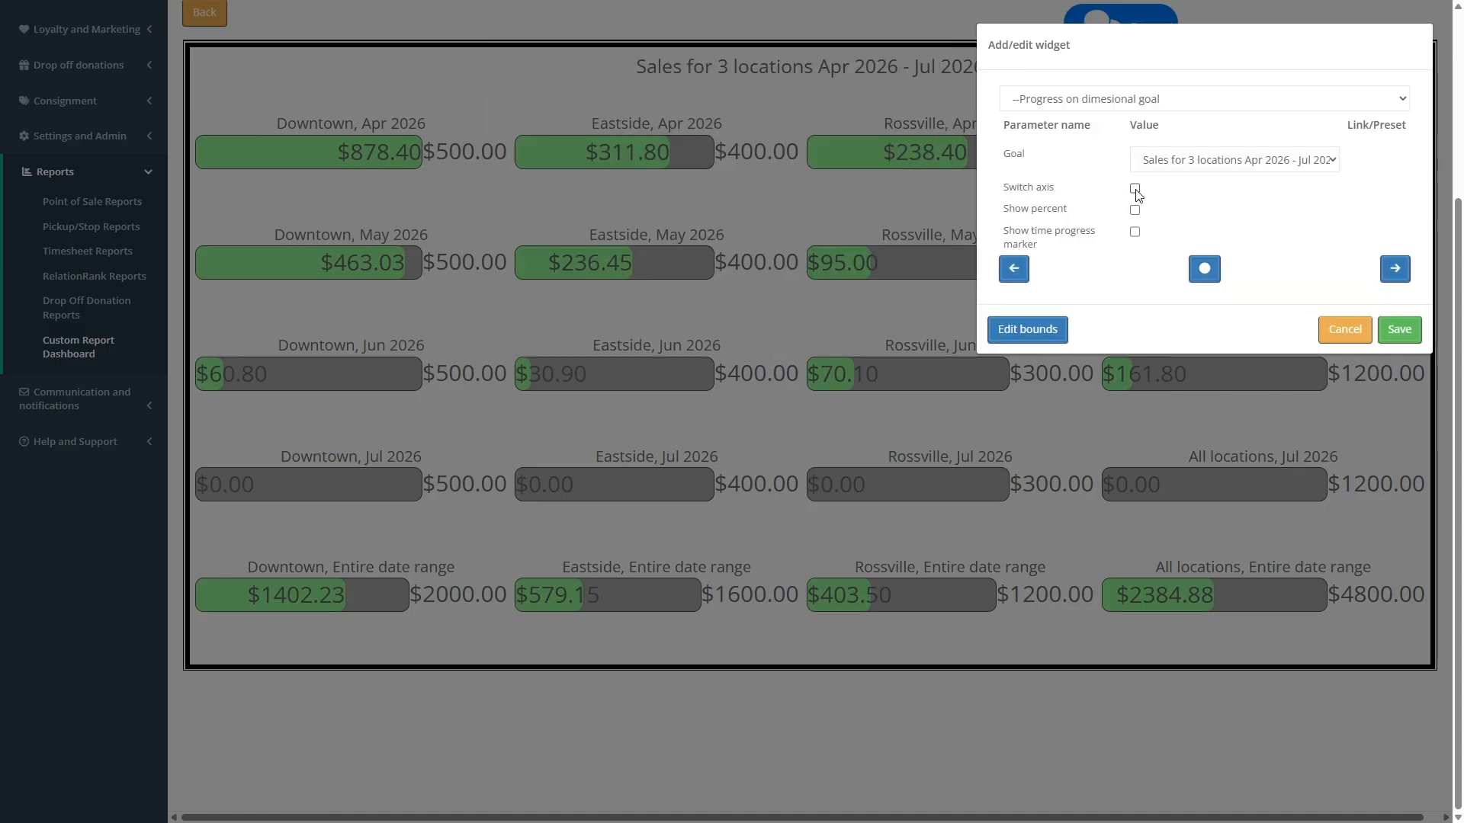
Step: Try the Switch axis option, and save the widget with Show percent and Show time progress marker enabled
{"action": "left_click", "coordinate": [1135, 190]}
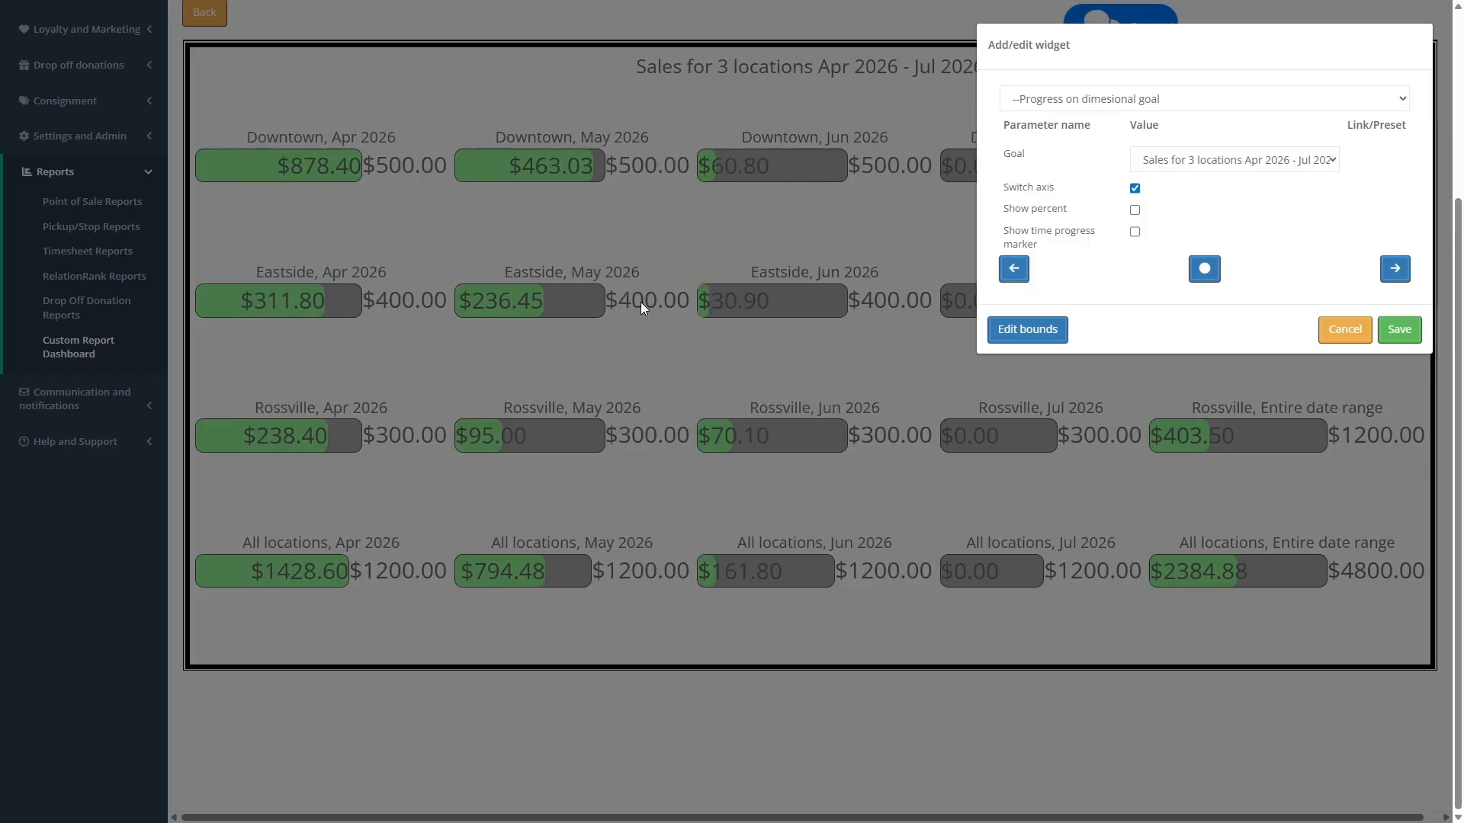
{"action": "left_click", "coordinate": [1135, 190]}
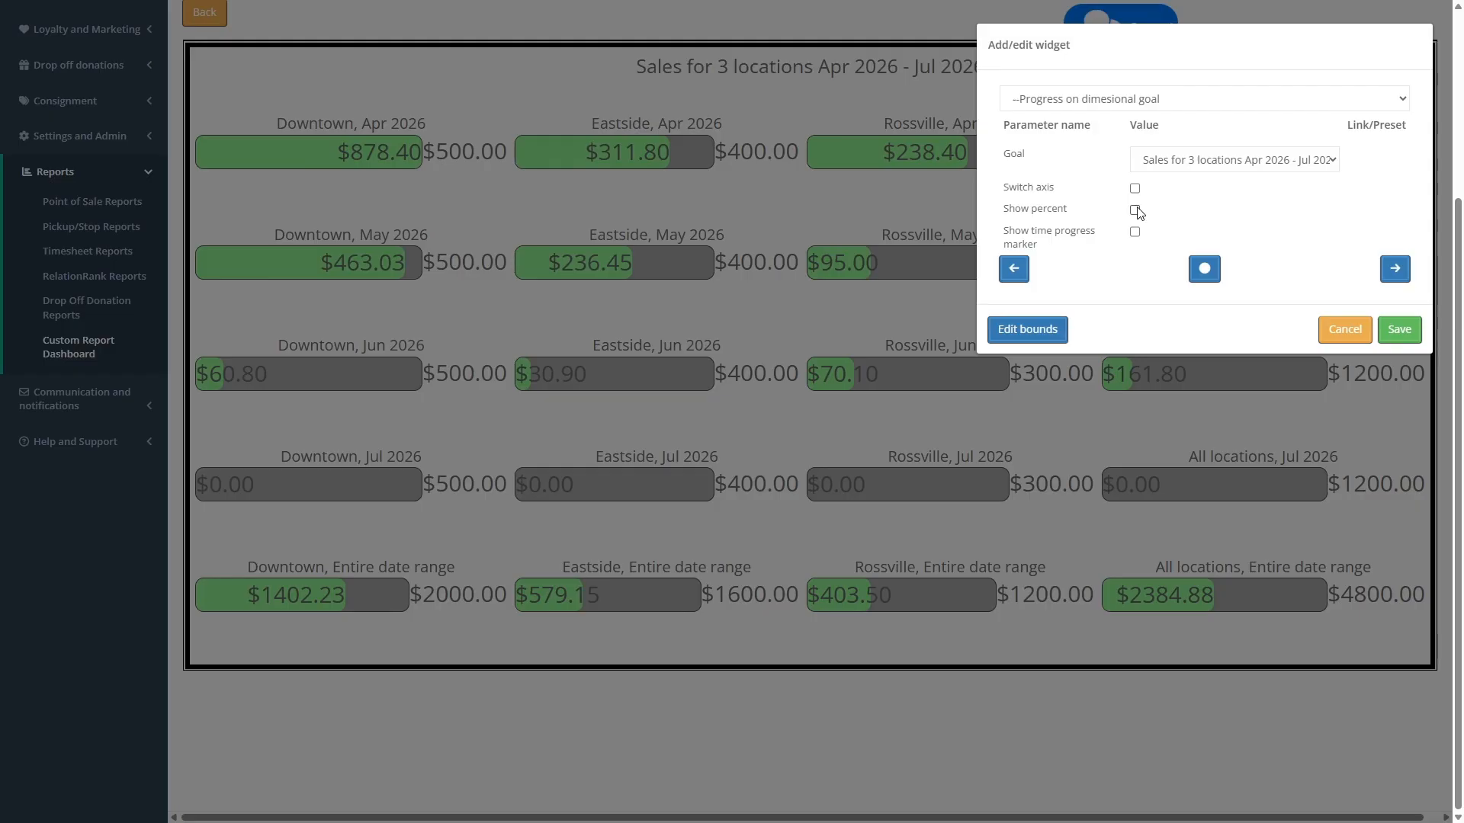
{"action": "left_click", "coordinate": [1136, 211]}
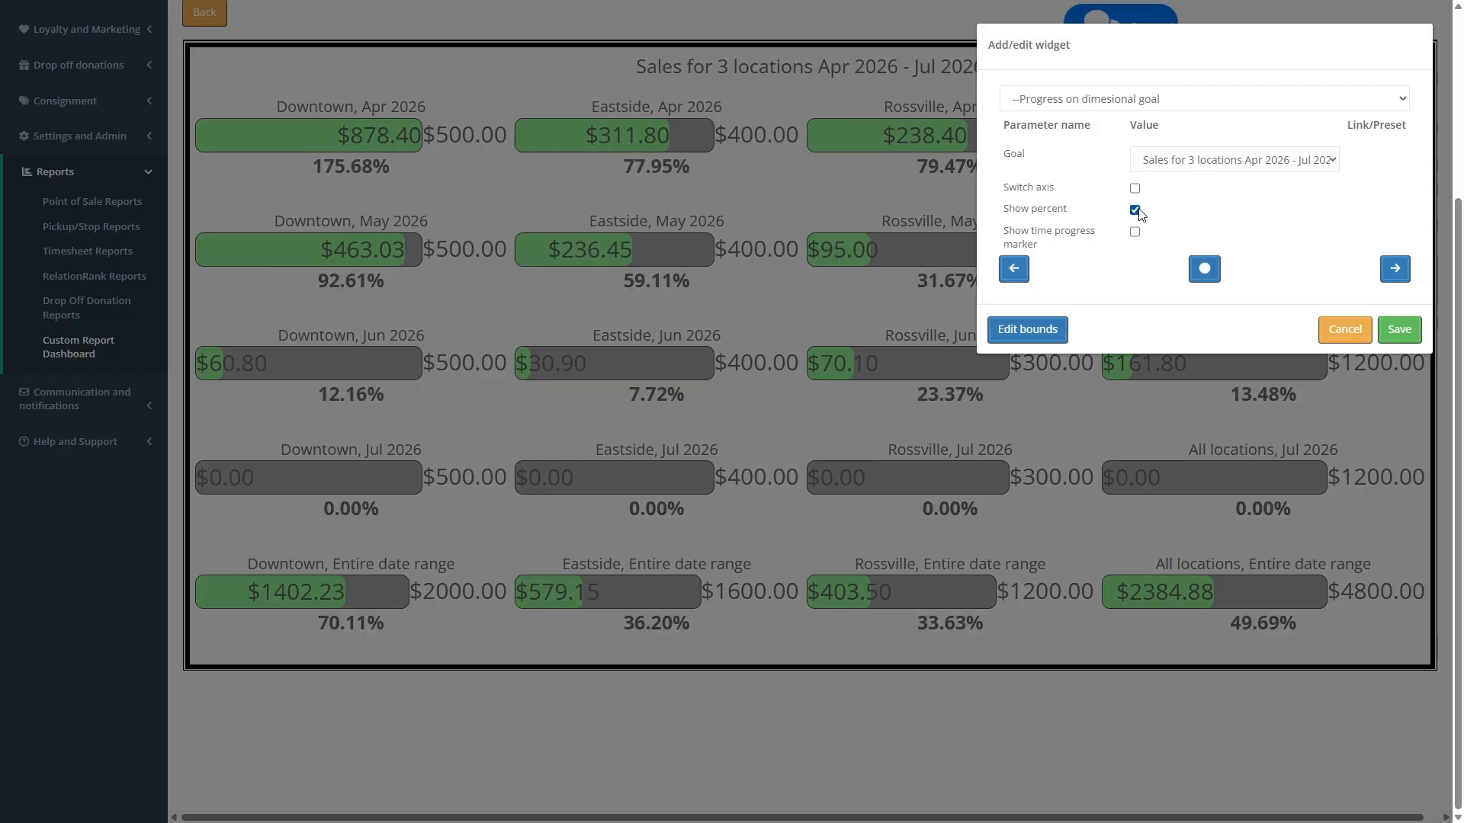
{"action": "left_click", "coordinate": [1136, 233]}
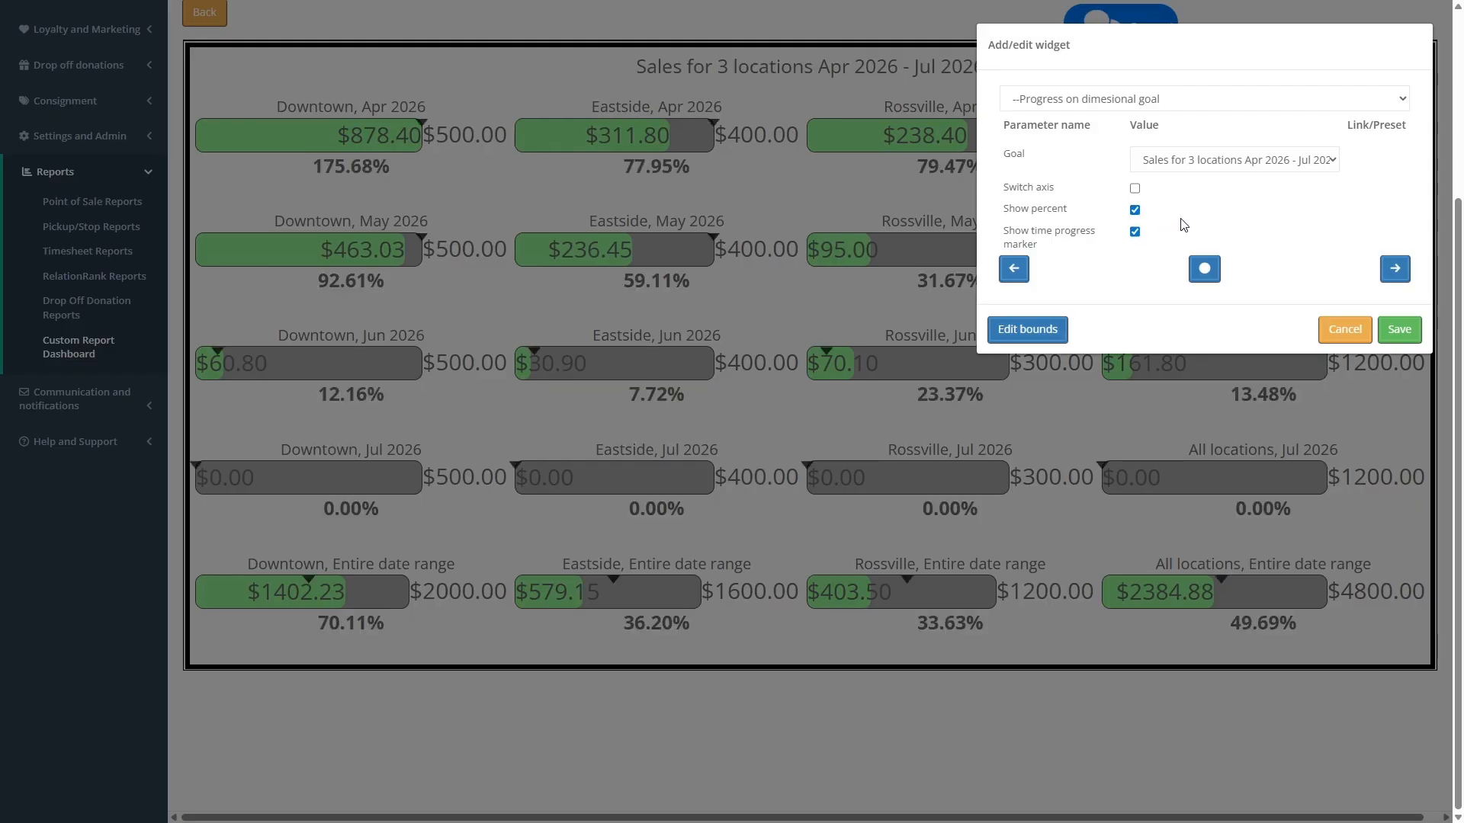
{"action": "left_click", "coordinate": [1399, 330]}
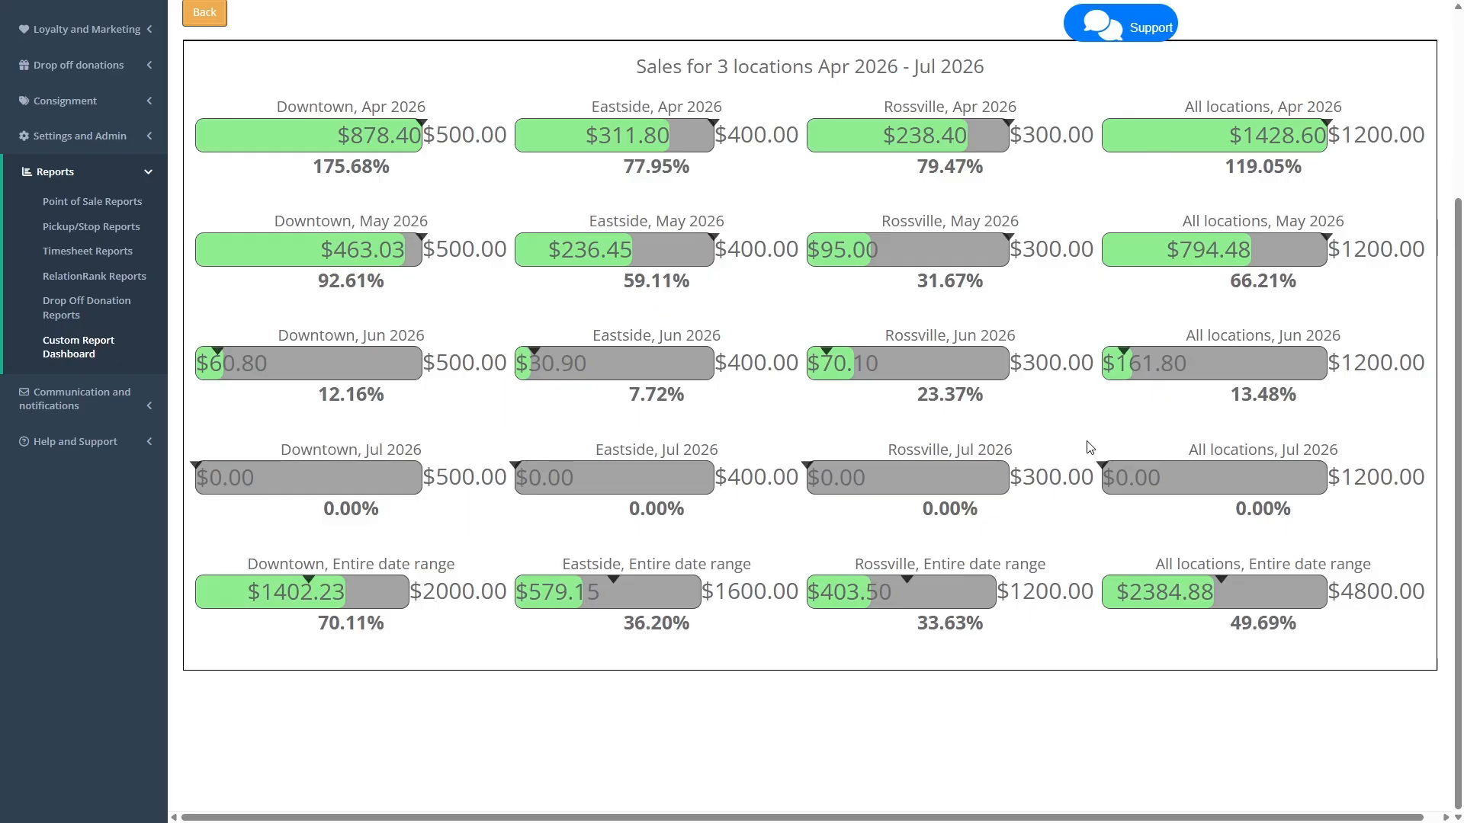
{"action": "scroll", "coordinate": [1074, 434], "scroll_direction": "up", "scroll_amount": 1}
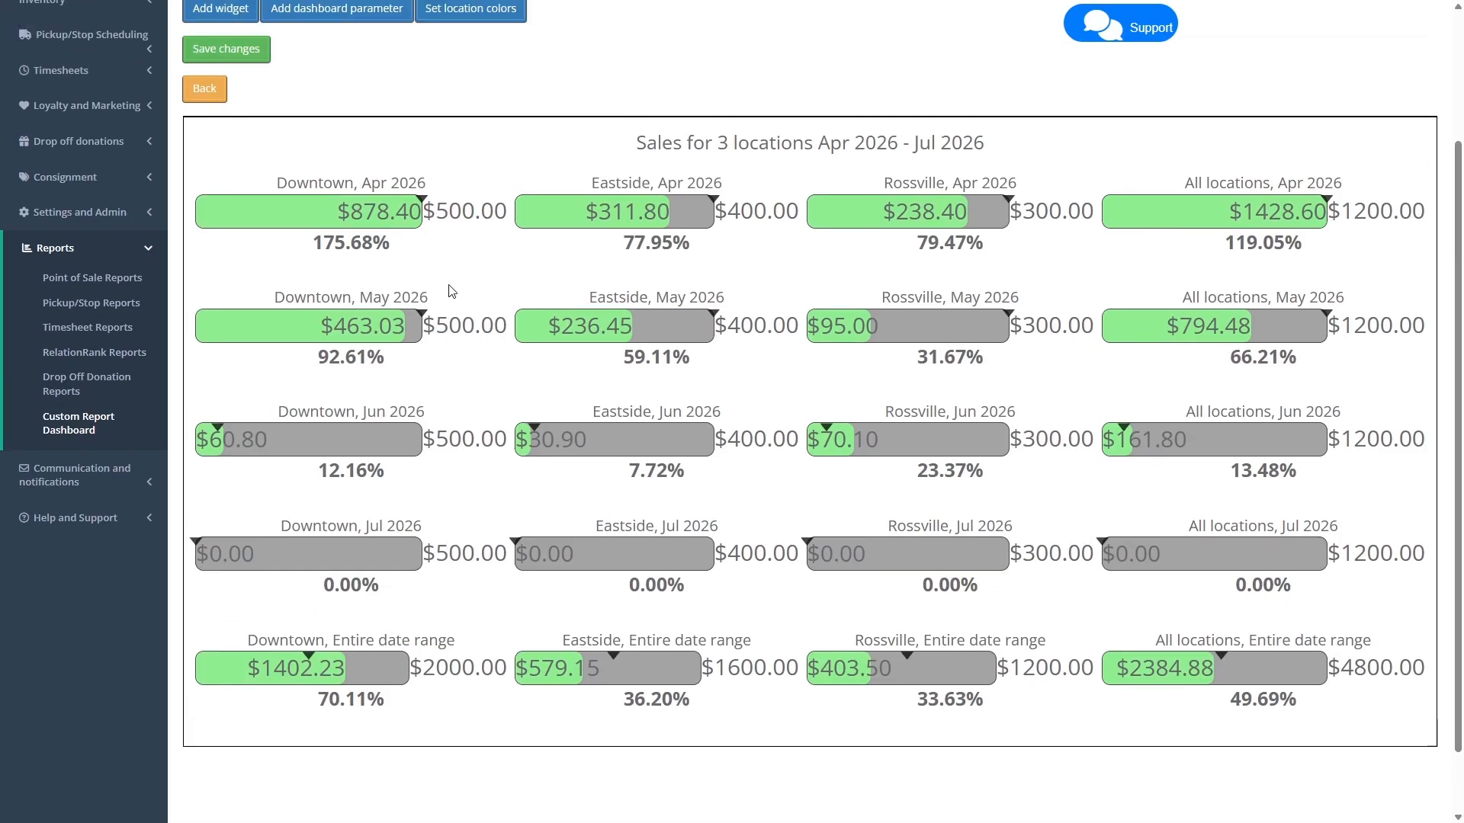